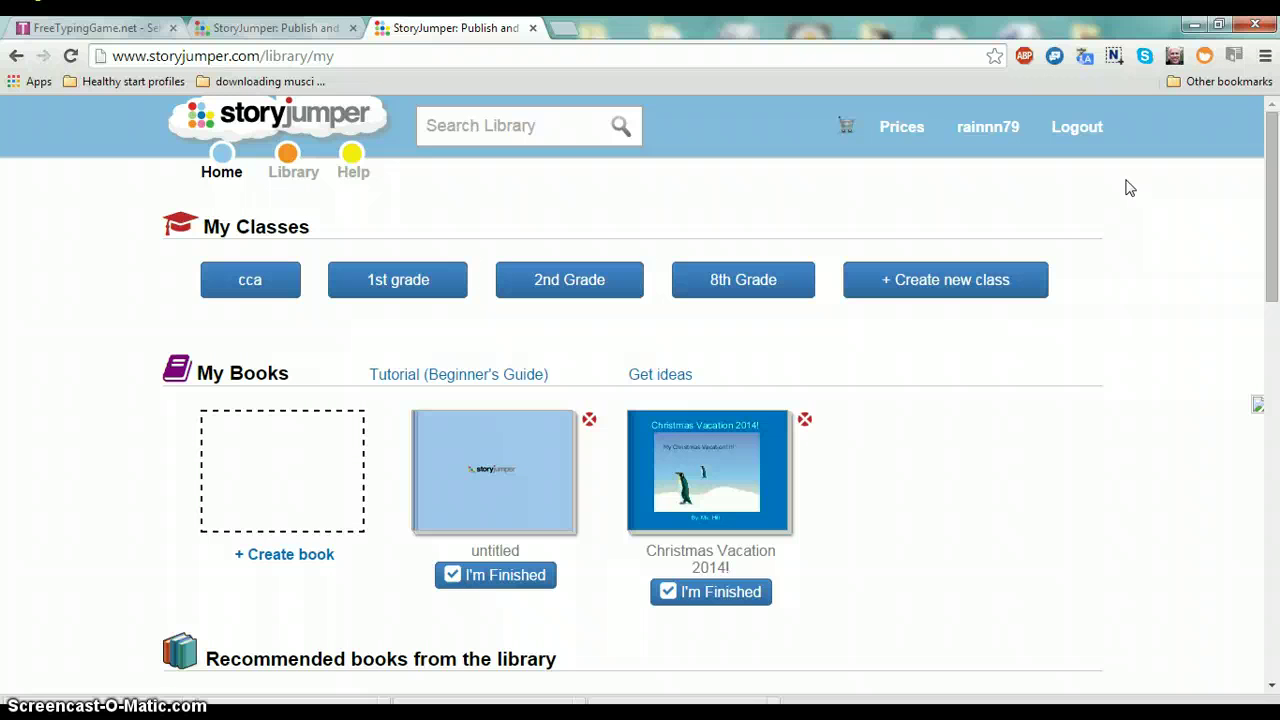
click(535, 128)
text(mar)
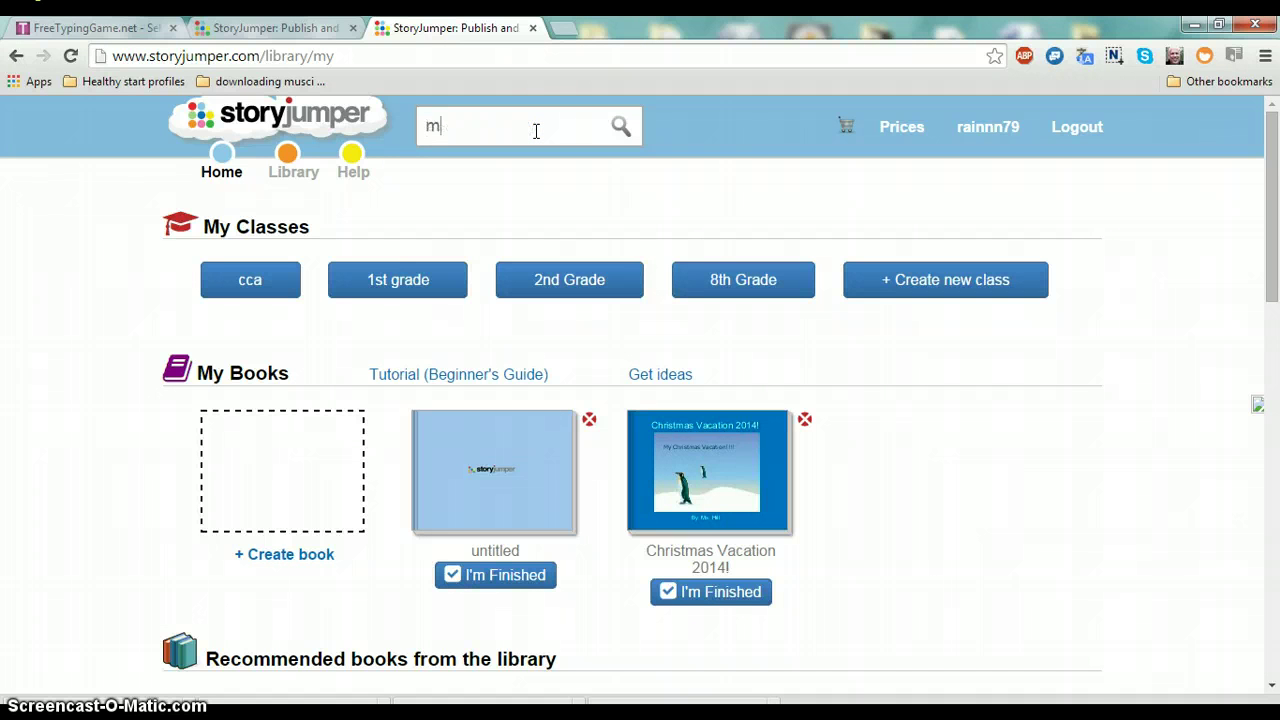
key(BackSpace)
key(BackSpace)
key(BackSpace)
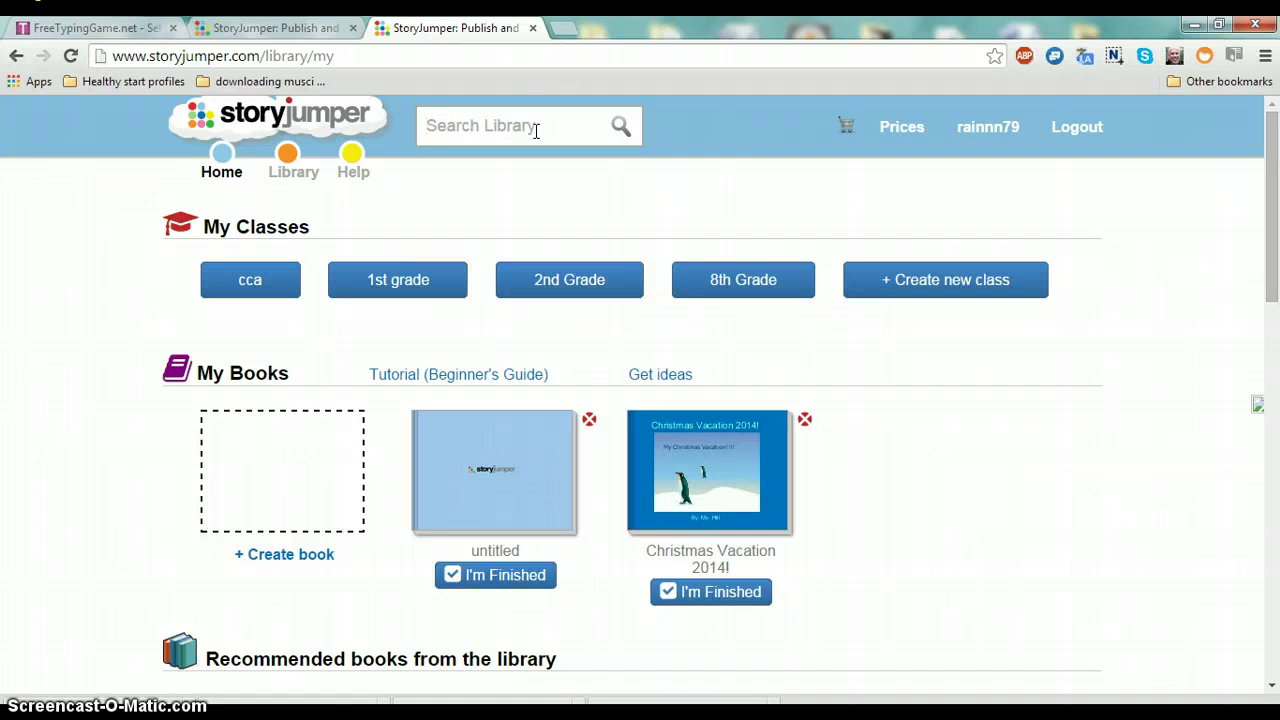
text(Maria)
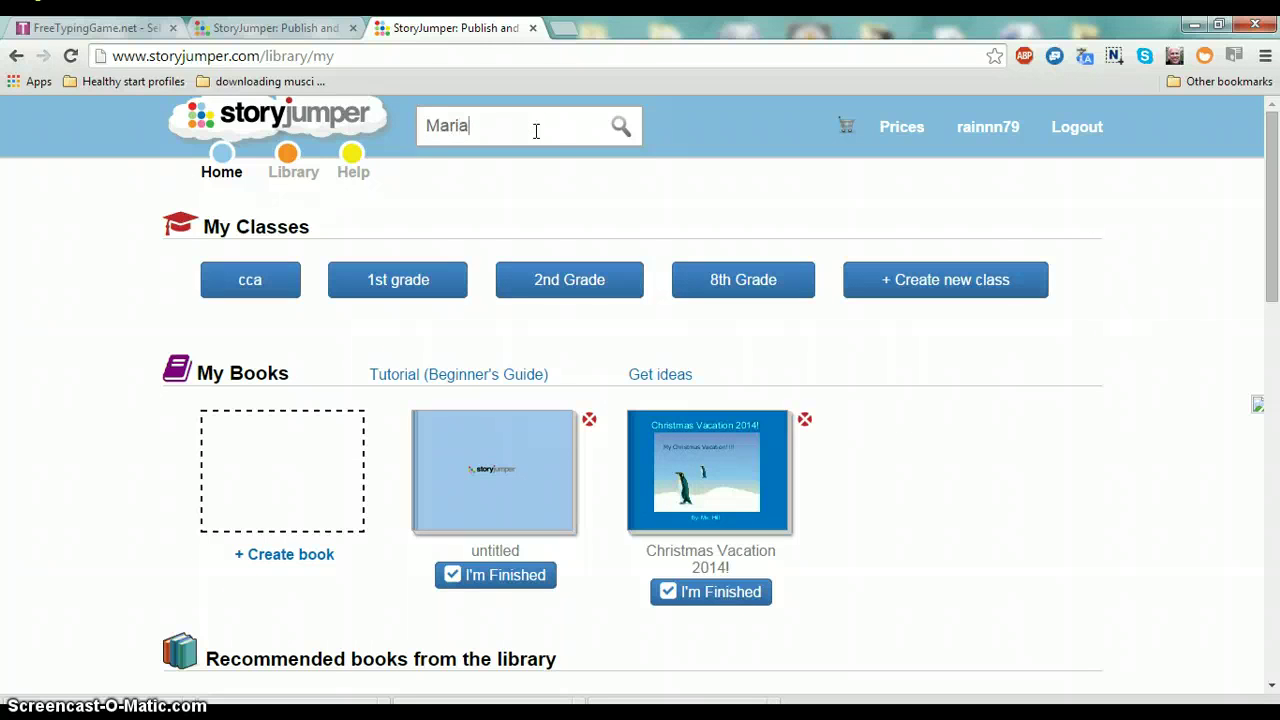
text(cca)
key(BackSpace)
key(BackSpace)
key(BackSpace)
key(BackSpace)
key(BackSpace)
key(BackSpace)
key(BackSpace)
key(BackSpace)
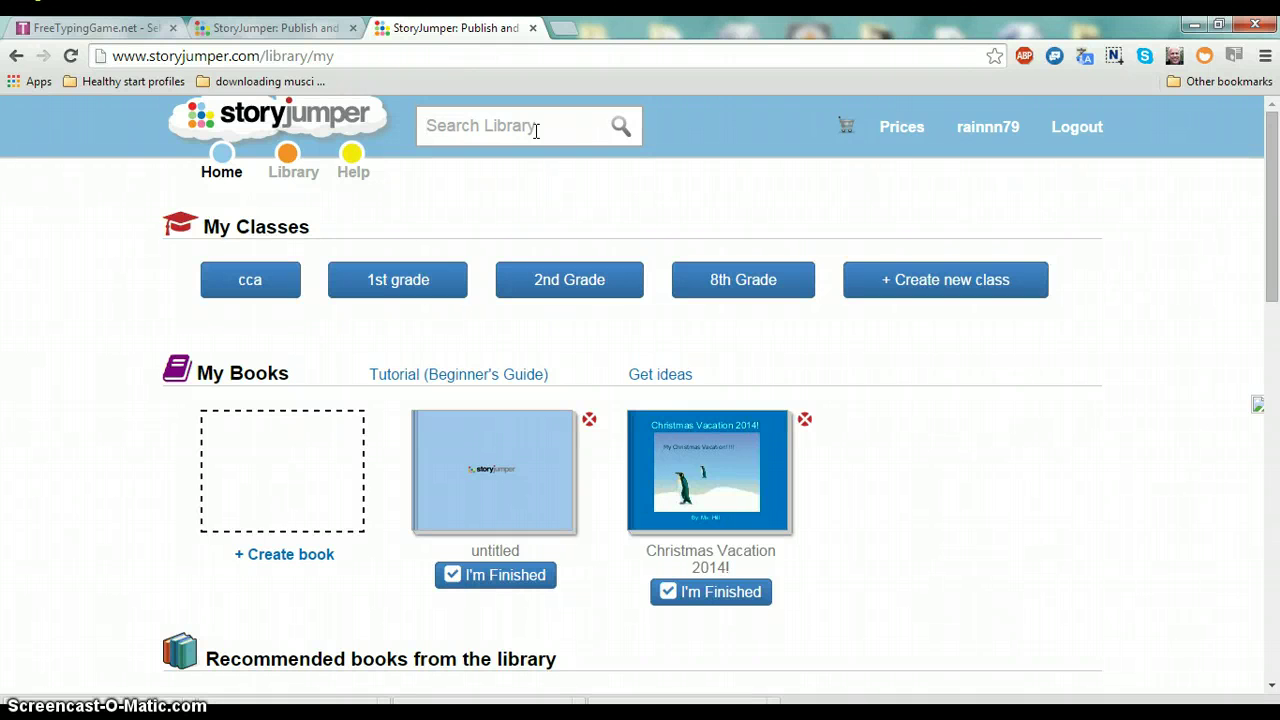
text(111)
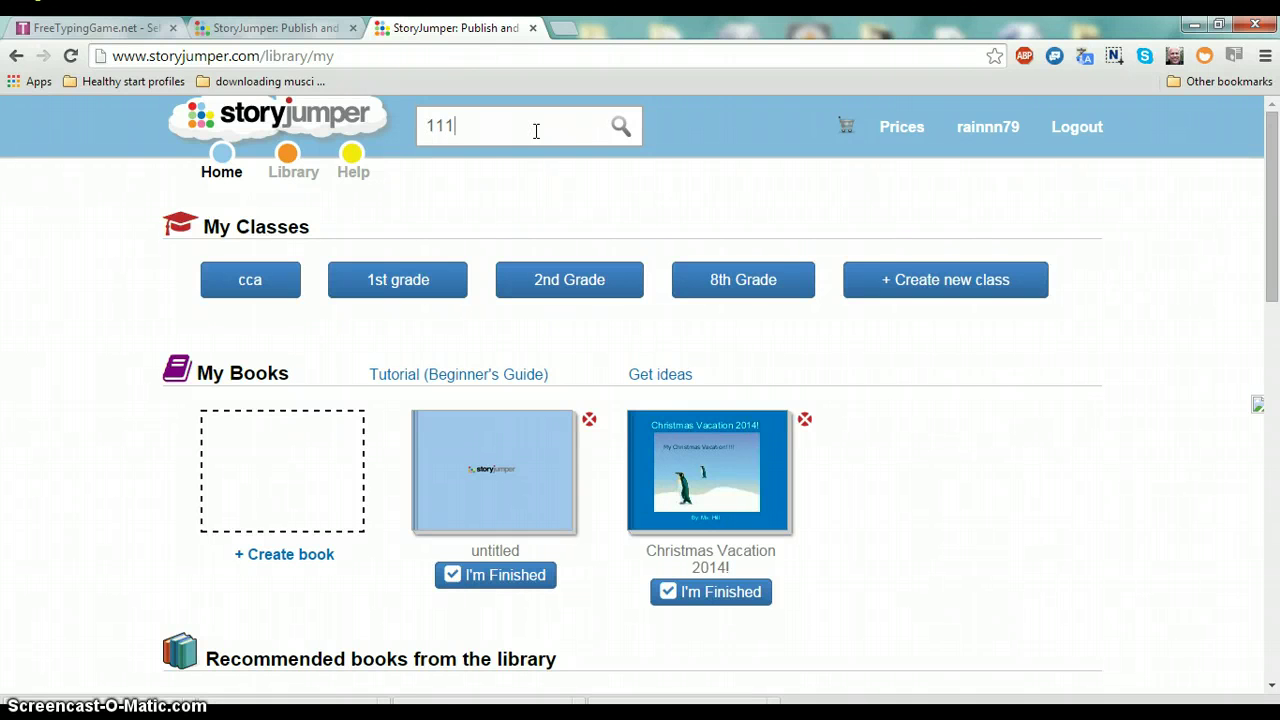
key(BackSpace)
key(BackSpace)
key(BackSpace)
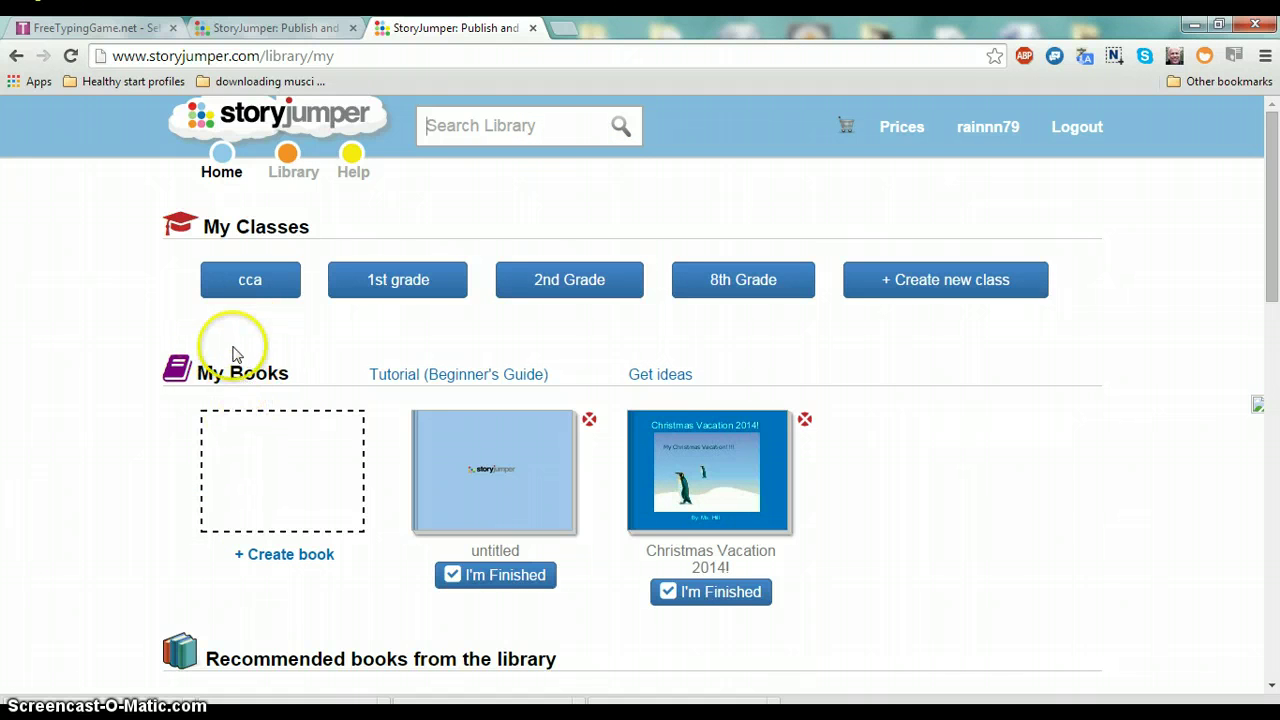
Create a new book and open its book cover for editing.
click(267, 118)
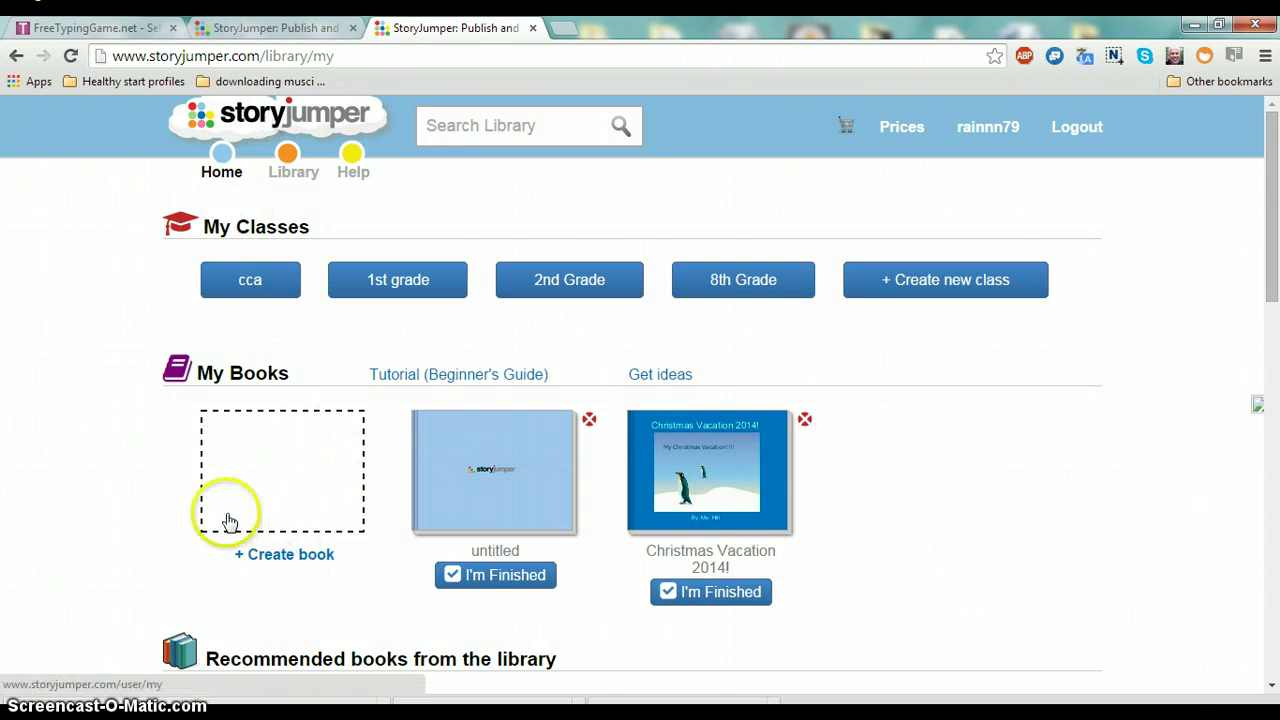
click(271, 562)
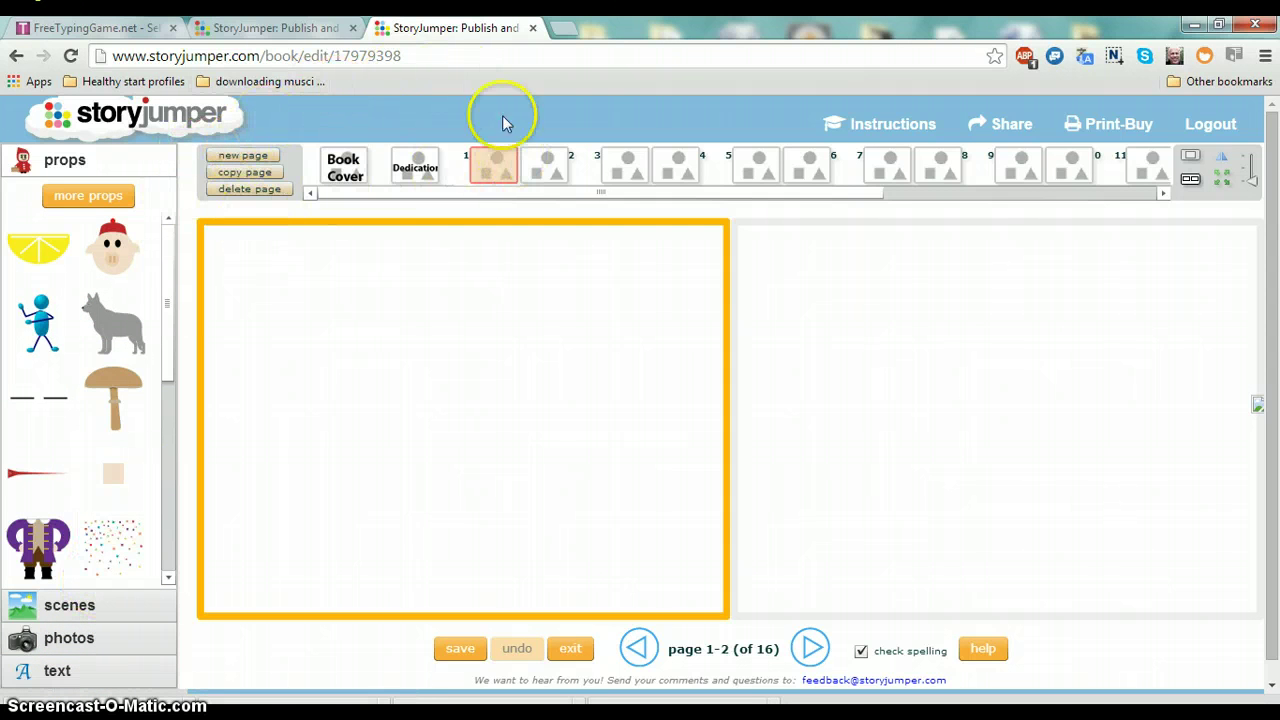
click(487, 166)
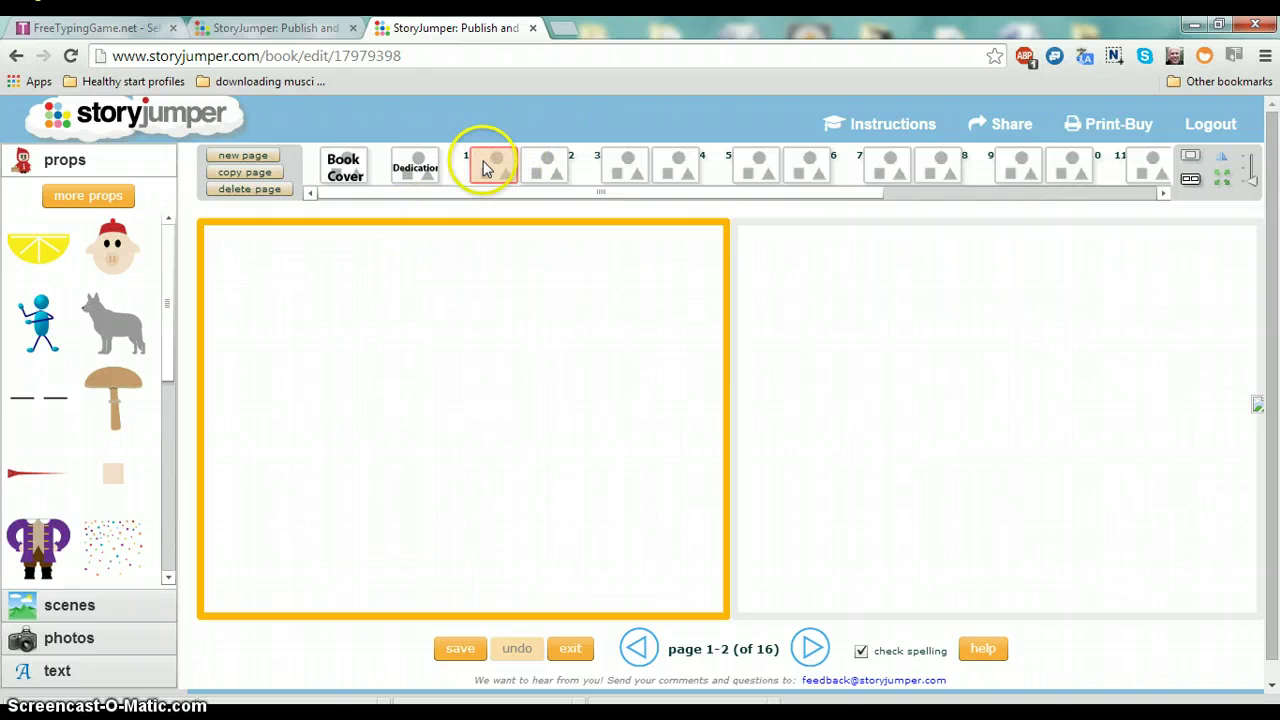
drag(487, 166, 352, 173)
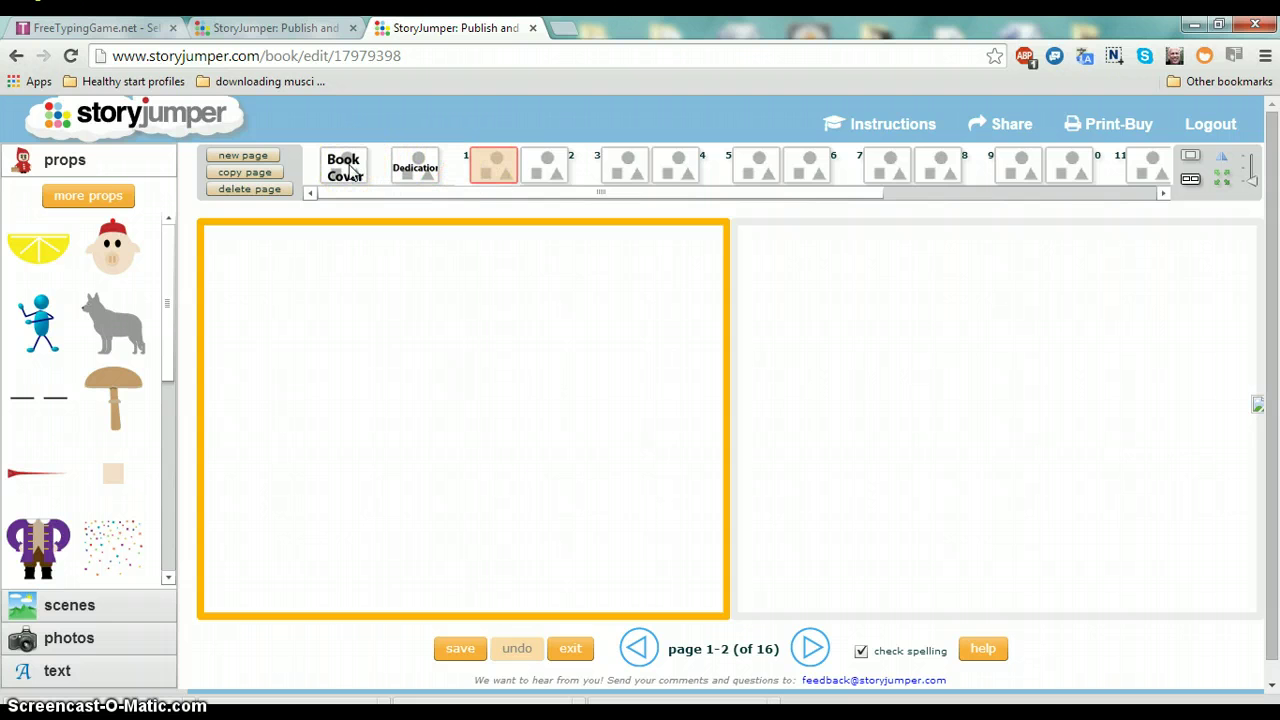
click(350, 170)
click(435, 243)
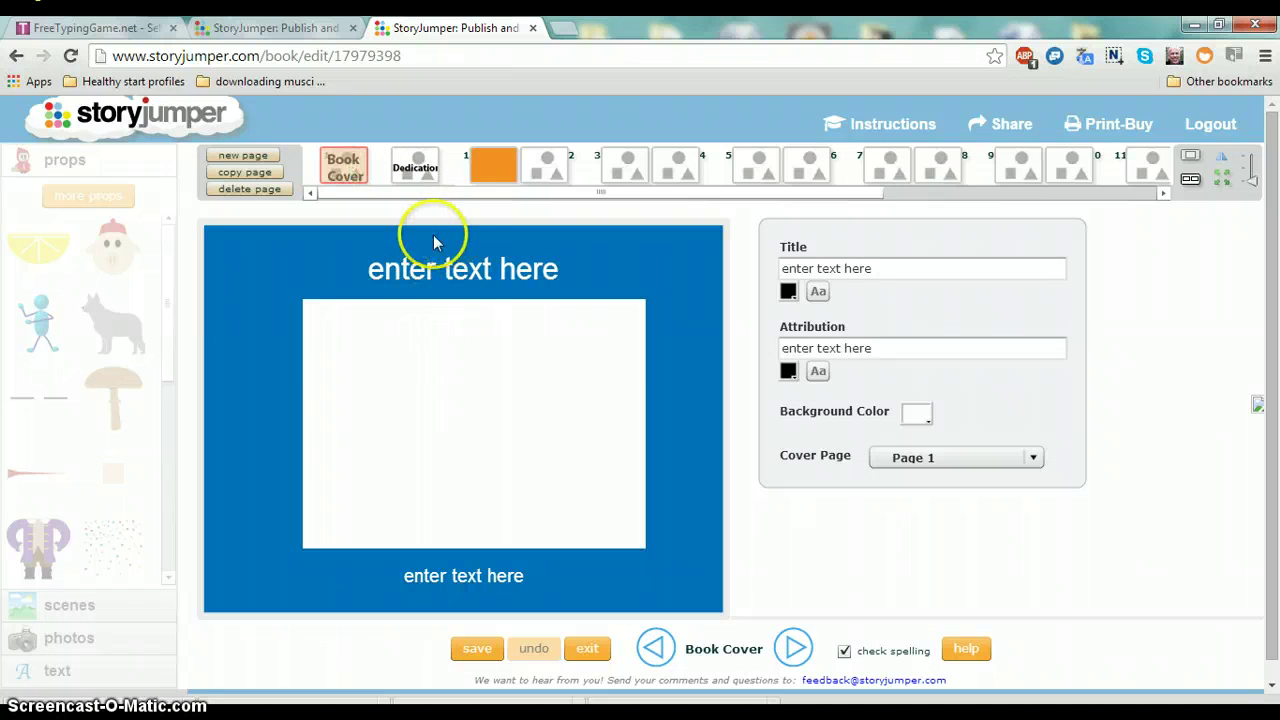
drag(435, 243, 487, 283)
Replace the cover's placeholder title with "TRAPPED".
click(880, 271)
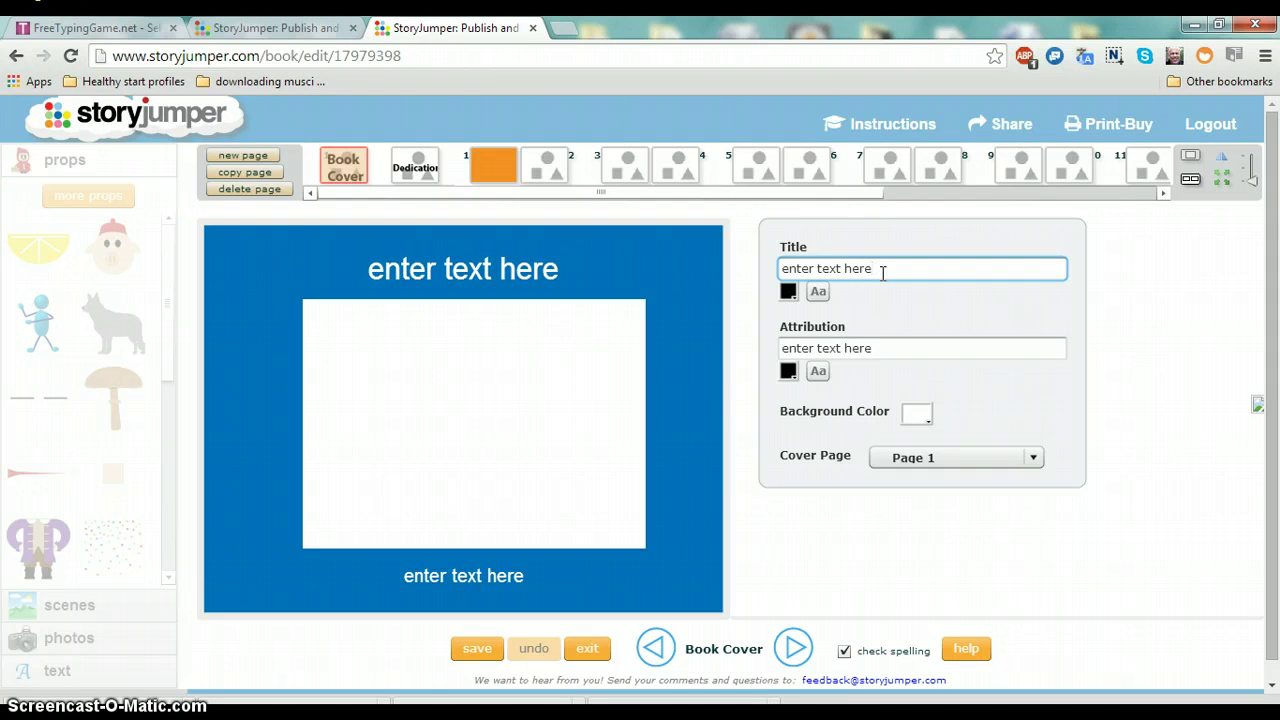
key(BackSpace)
key(BackSpace)
key(BackSpace)
key(BackSpace)
key(BackSpace)
key(BackSpace)
key(BackSpace)
key(BackSpace)
key(BackSpace)
key(BackSpace)
key(BackSpace)
key(BackSpace)
key(BackSpace)
key(BackSpace)
key(BackSpace)
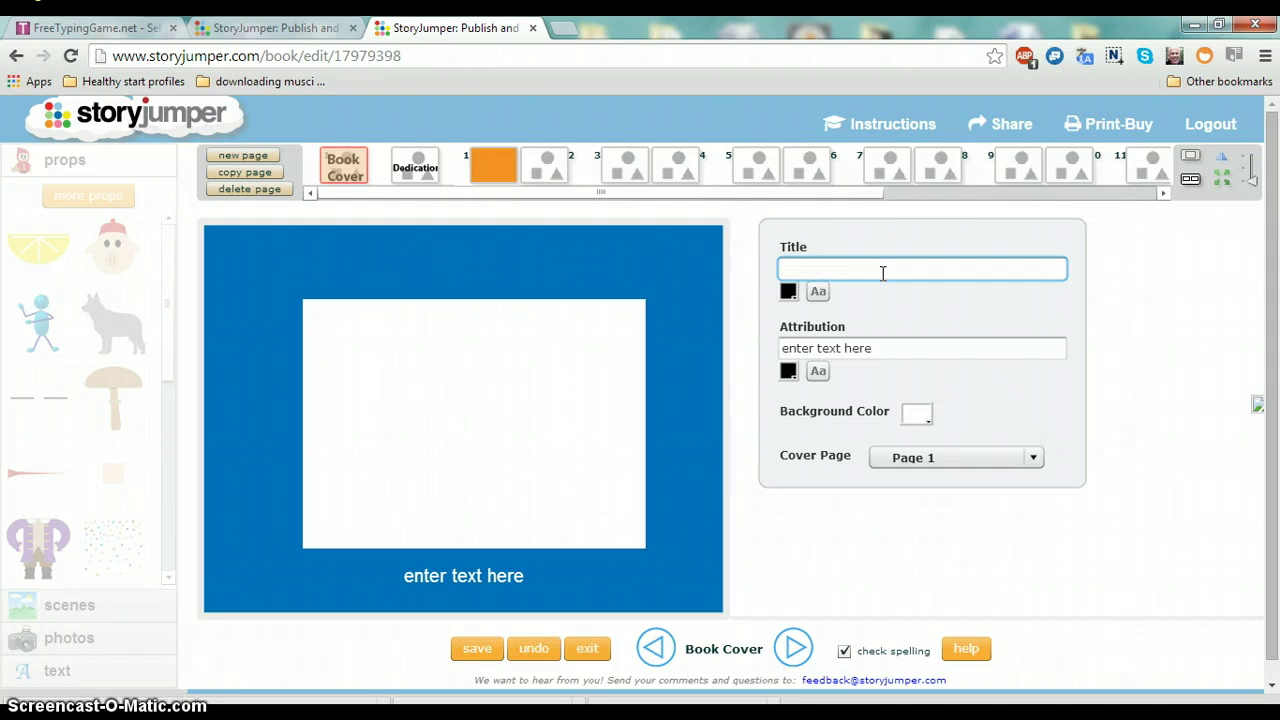
text(TRAPPED)
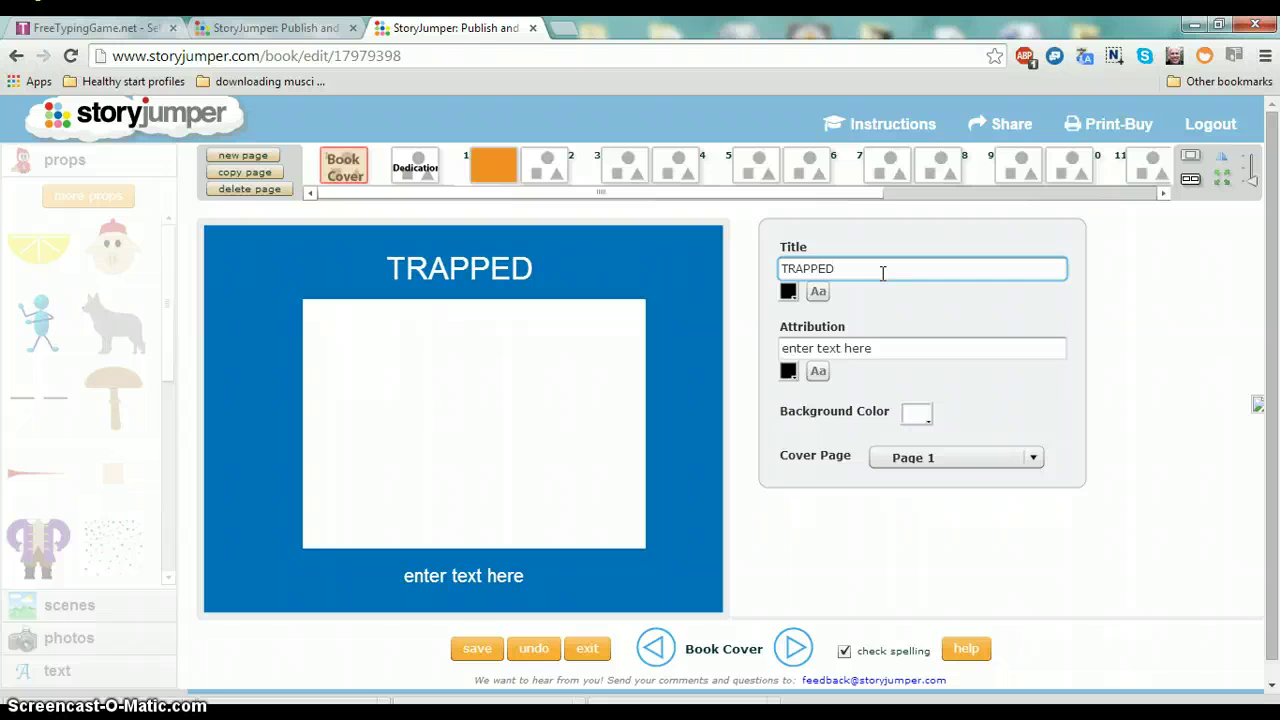
Replace the cover's placeholder attribution with "By:" followed by the author's name.
click(873, 346)
key(BackSpace)
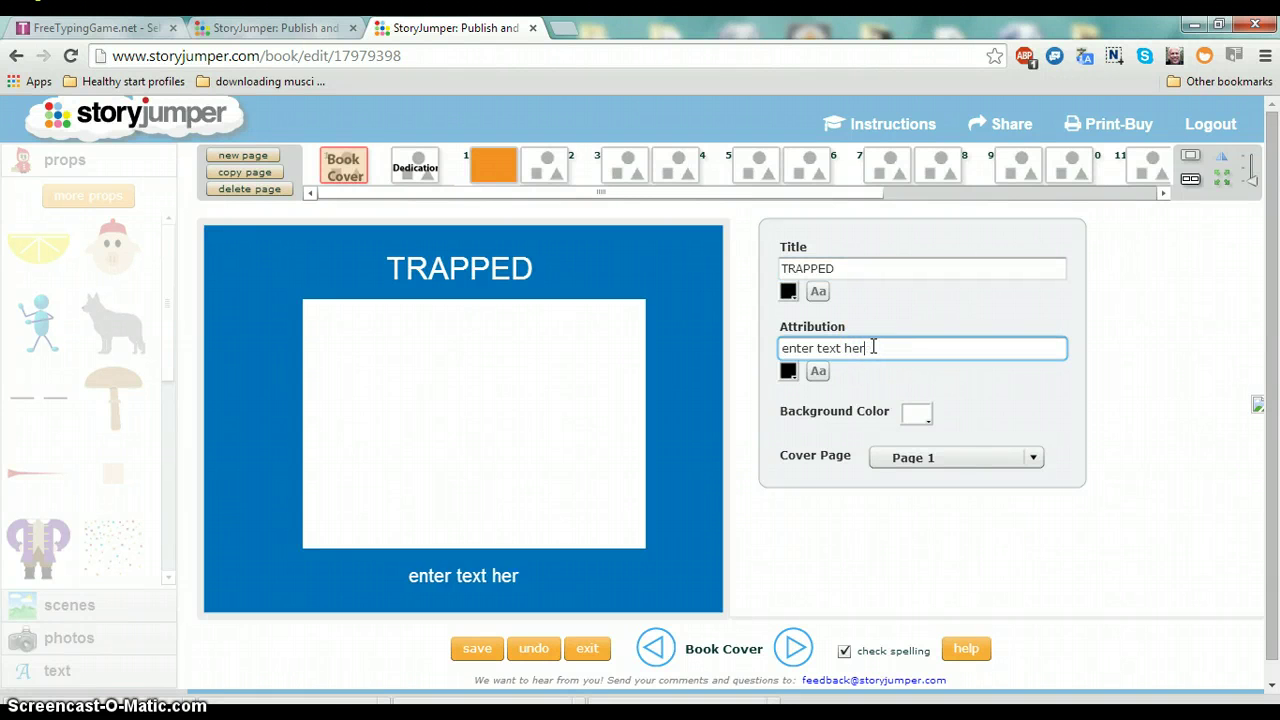
key(BackSpace)
key(BackSpace)
key(BackSpace)
key(BackSpace)
key(BackSpace)
key(BackSpace)
key(BackSpace)
key(BackSpace)
key(BackSpace)
key(BackSpace)
key(BackSpace)
key(BackSpace)
key(BackSpace)
key(BackSpace)
text(bY)
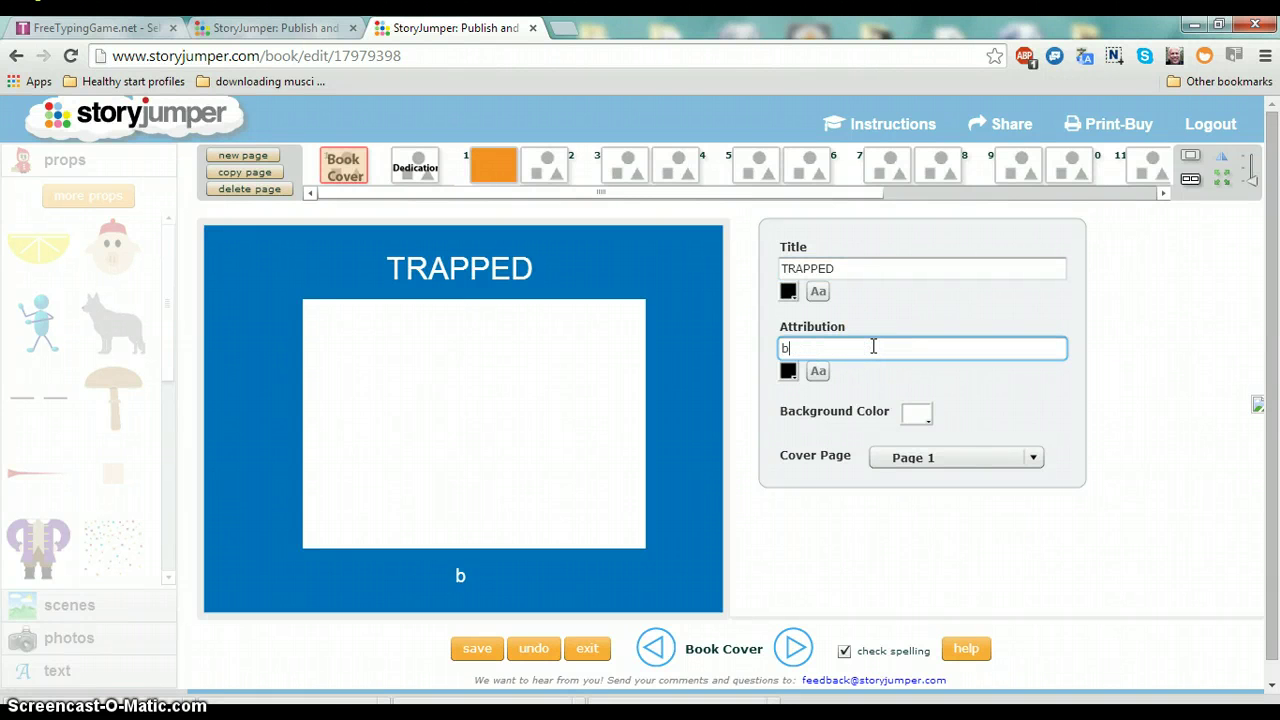
key(BackSpace)
key(BackSpace)
text(BY)
key(BackSpace)
text(y: Miss Hill)
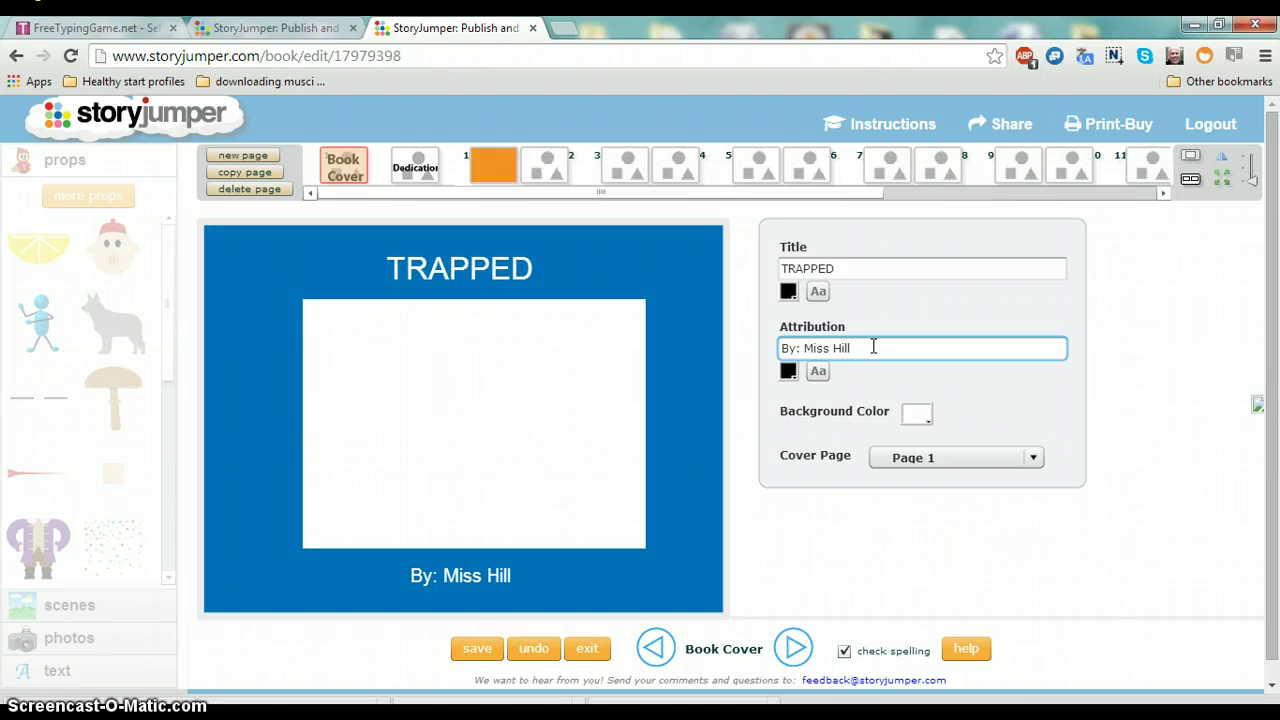
Switch the cover title to a serif font and colour it red.
click(820, 297)
click(820, 297)
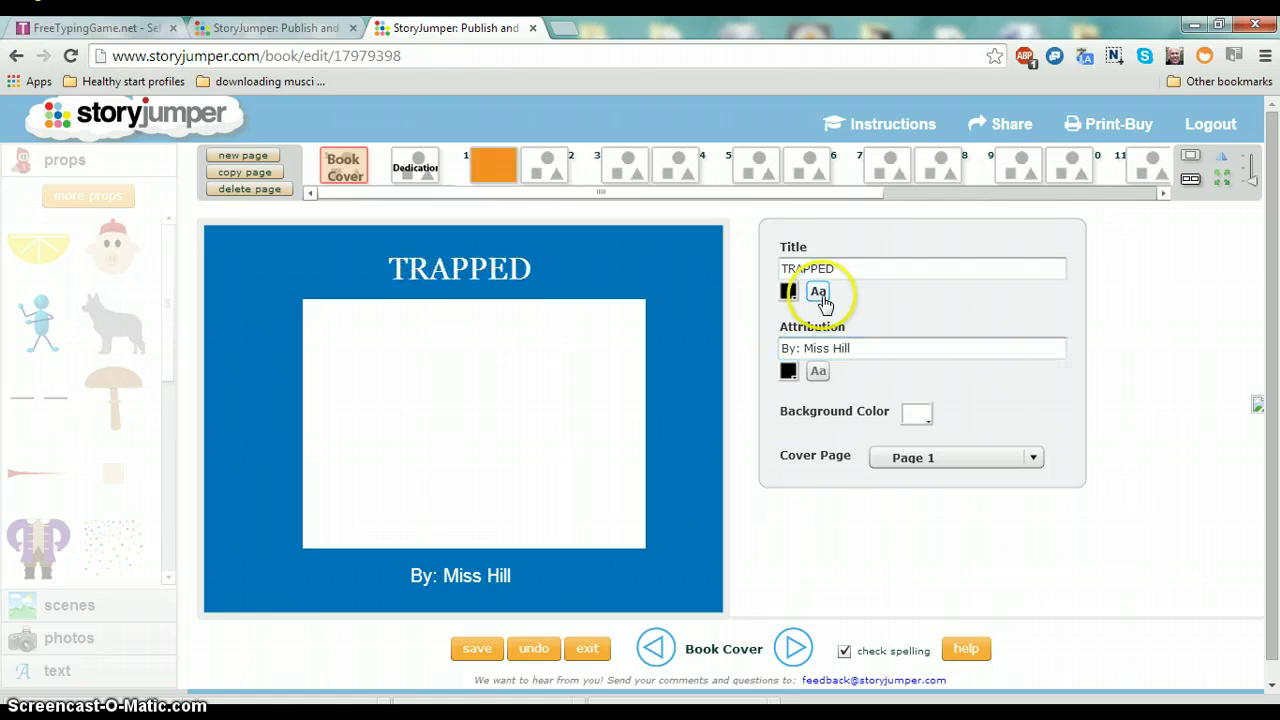
click(775, 277)
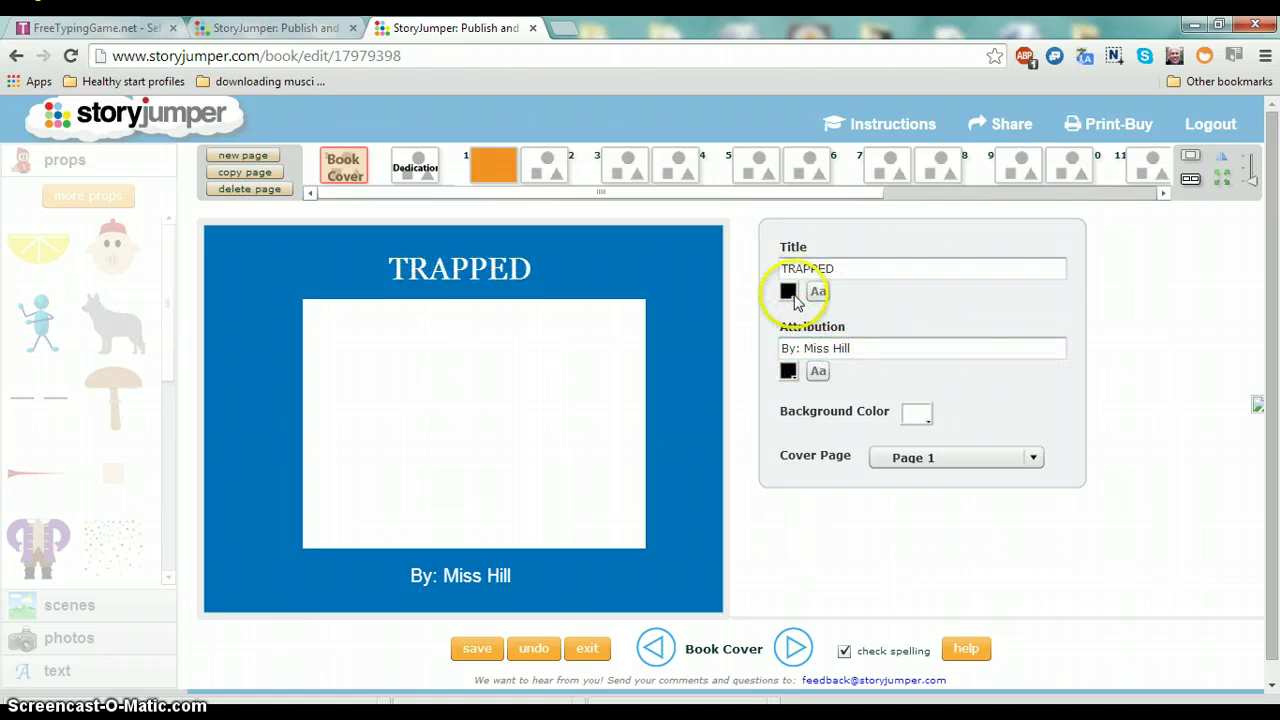
click(788, 290)
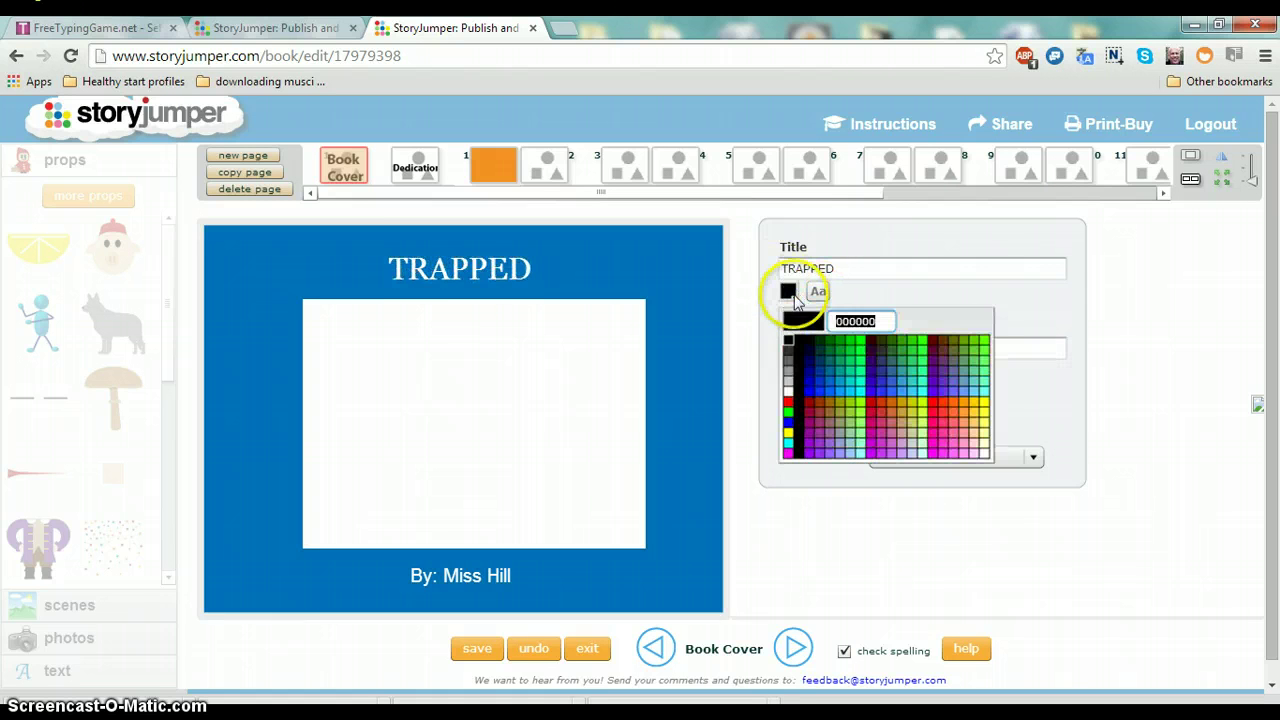
click(787, 406)
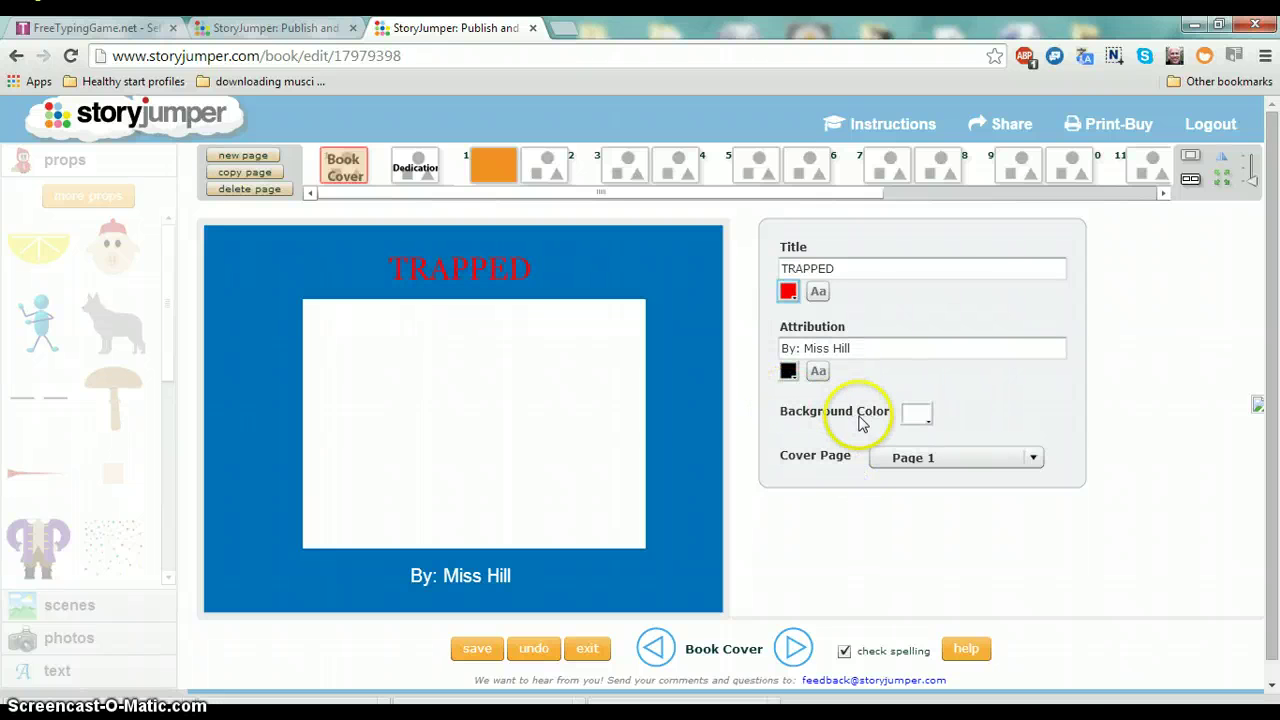
Recolour the cover title black and set the cover's background colour to dark red.
click(788, 292)
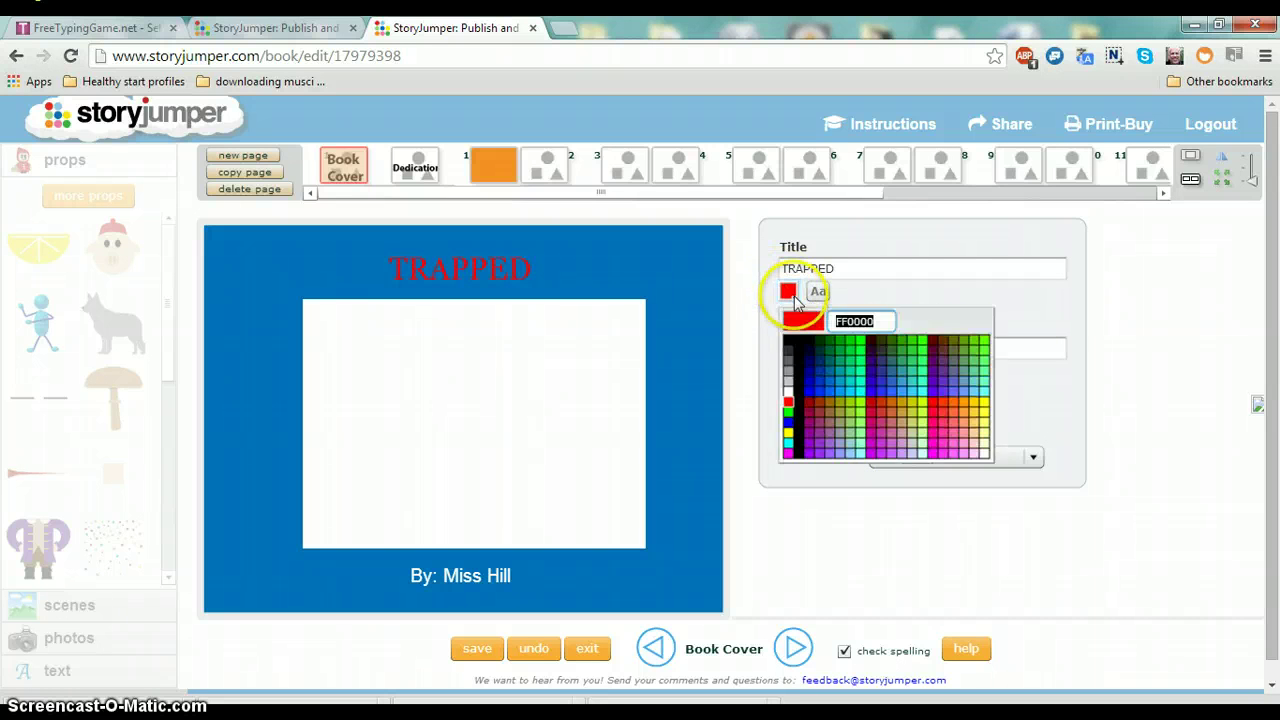
click(800, 366)
click(920, 416)
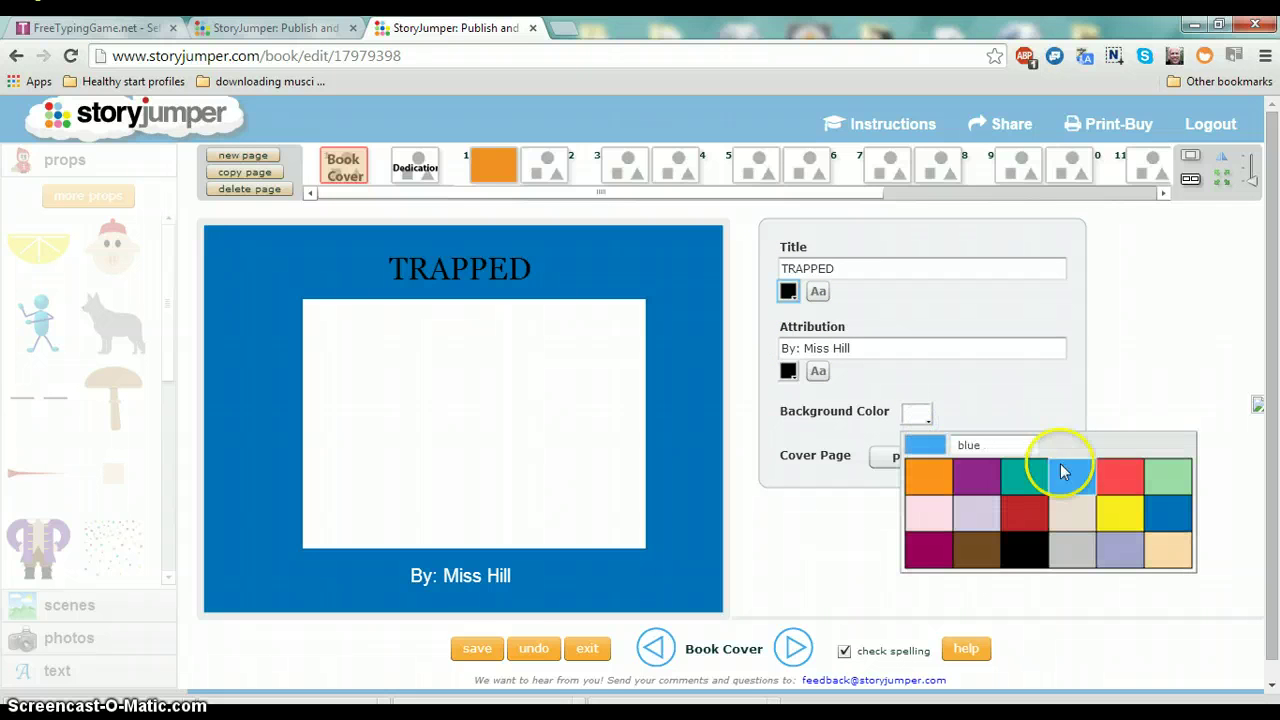
click(1020, 510)
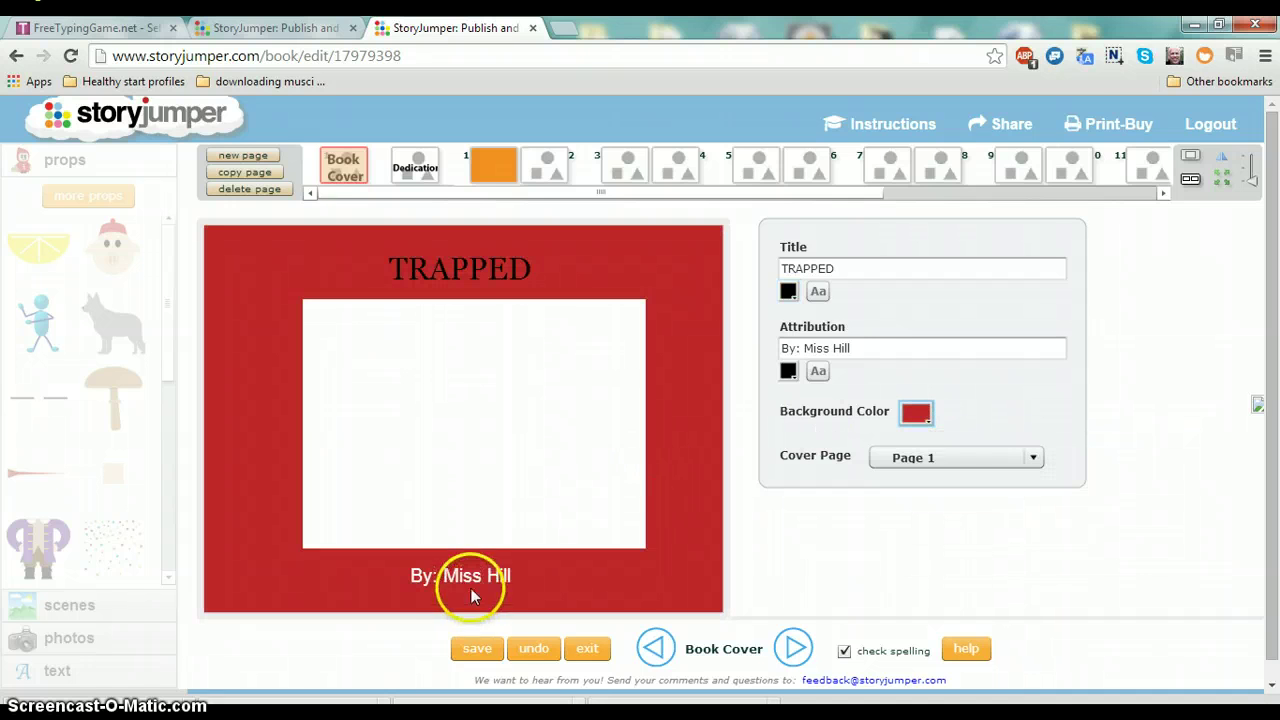
Replace the dedication page's placeholder text with "For" and the dedicatee's first name, and save the book.
click(417, 172)
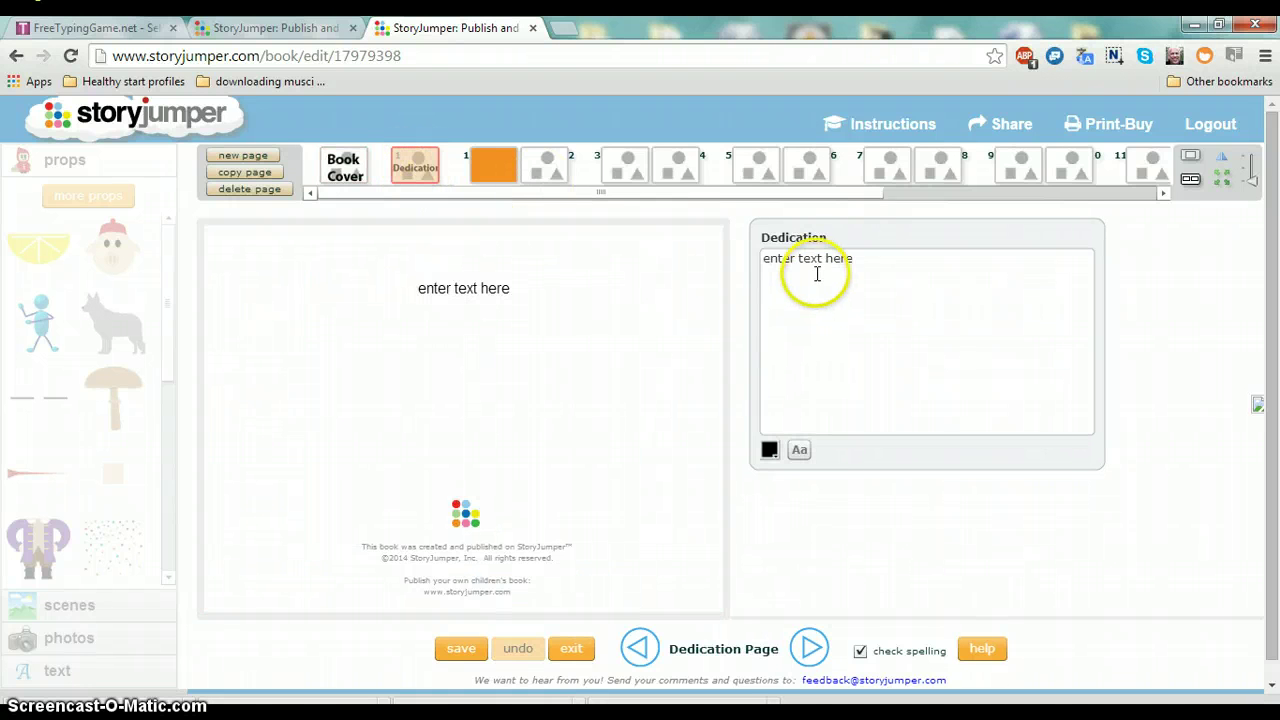
click(816, 265)
drag(857, 267, 744, 258)
key(BackSpace)
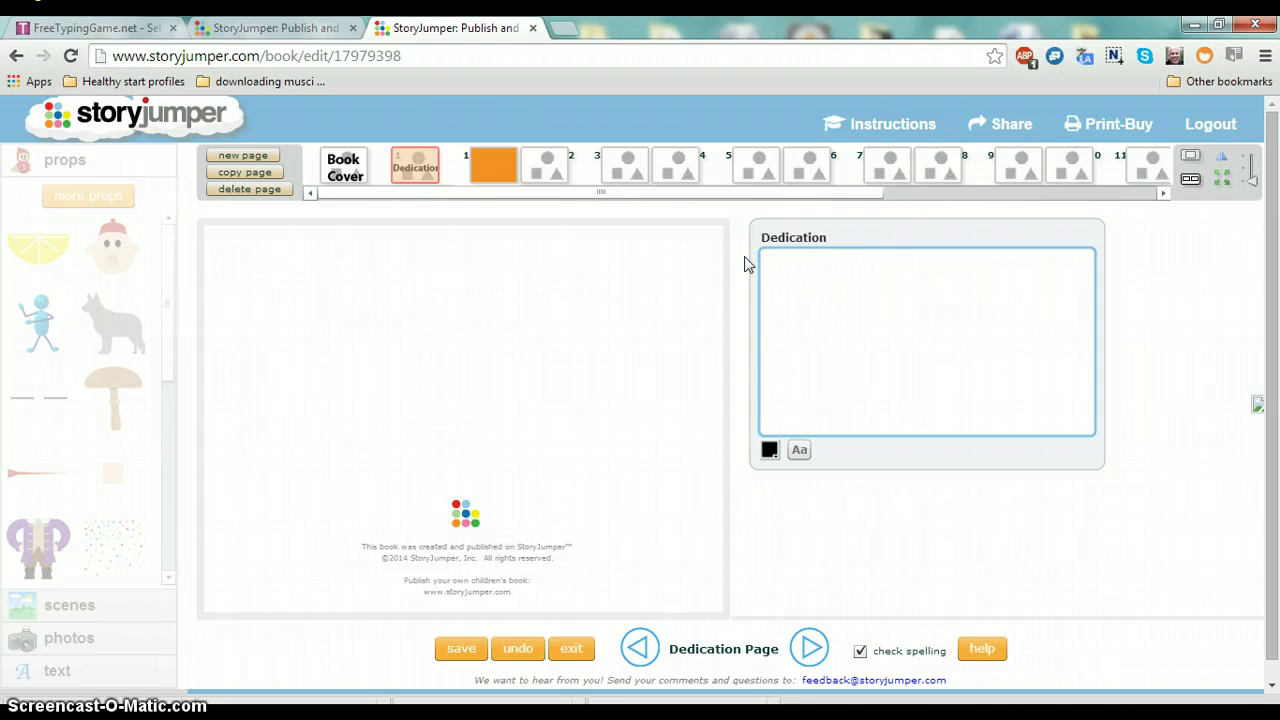
text(For Evan)
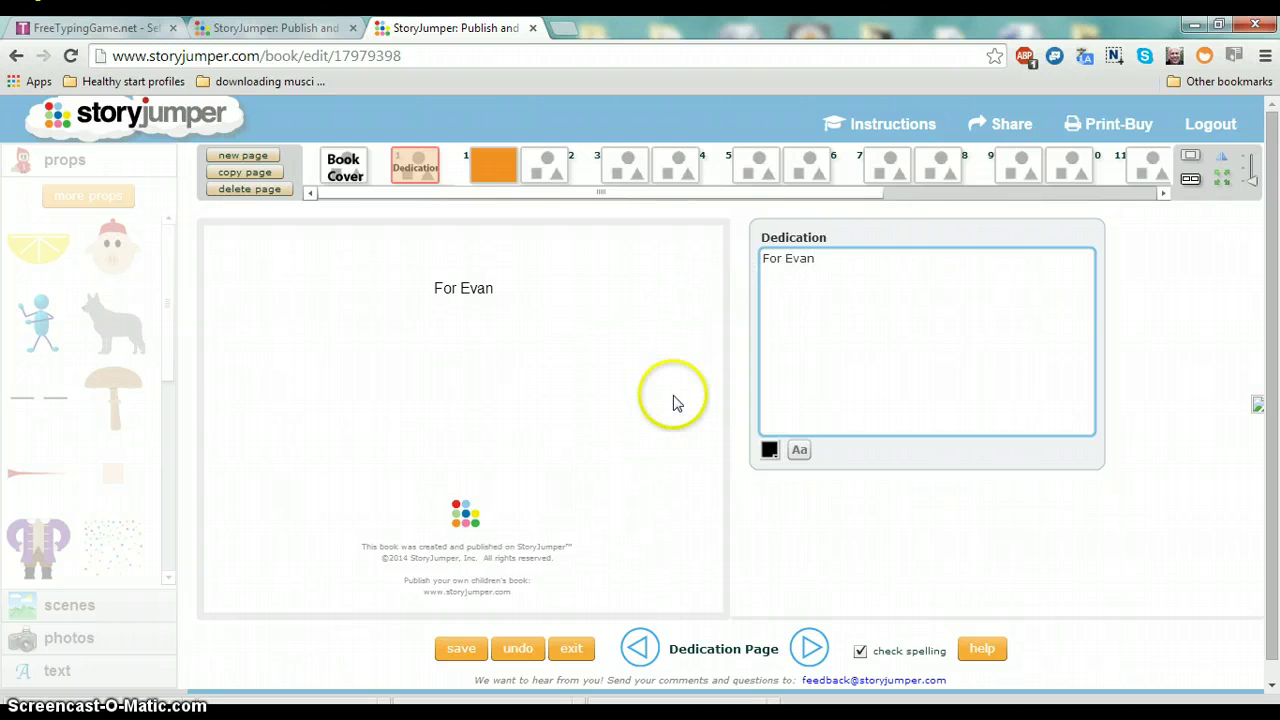
click(452, 650)
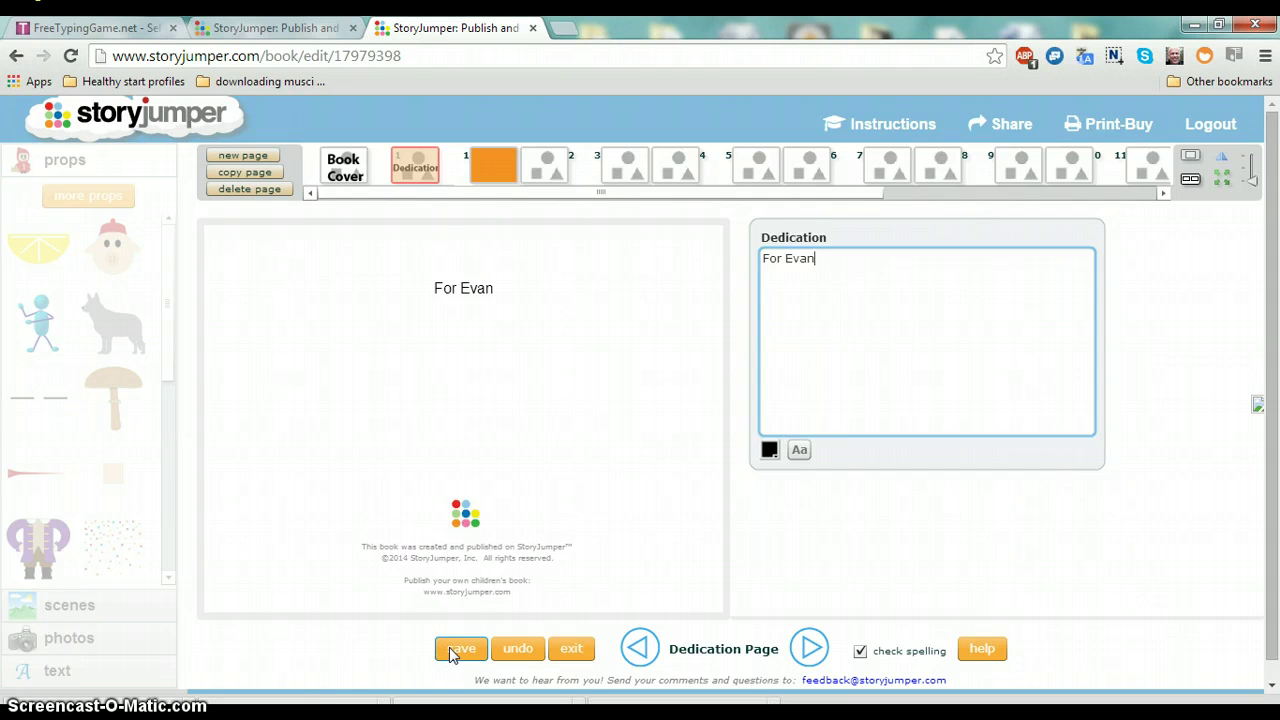
click(454, 650)
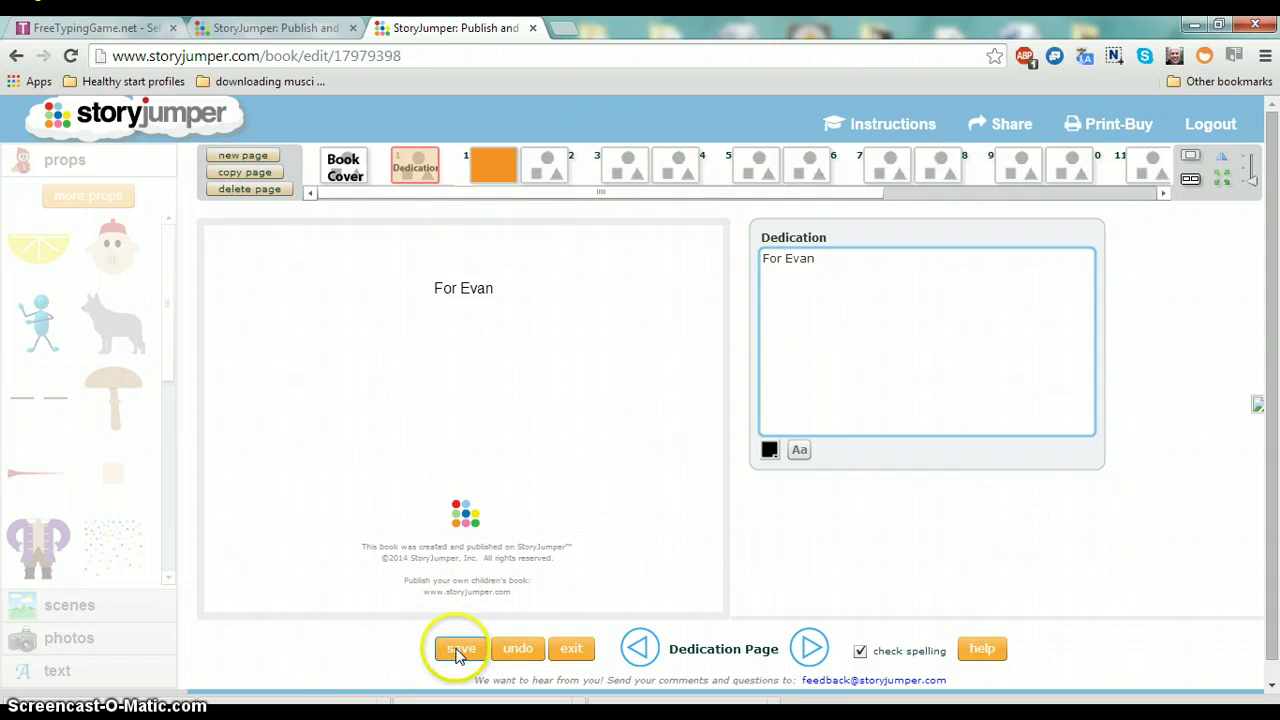
Open page 1 and look through the available props, the uploaded photos and the sources for getting more photos.
click(491, 167)
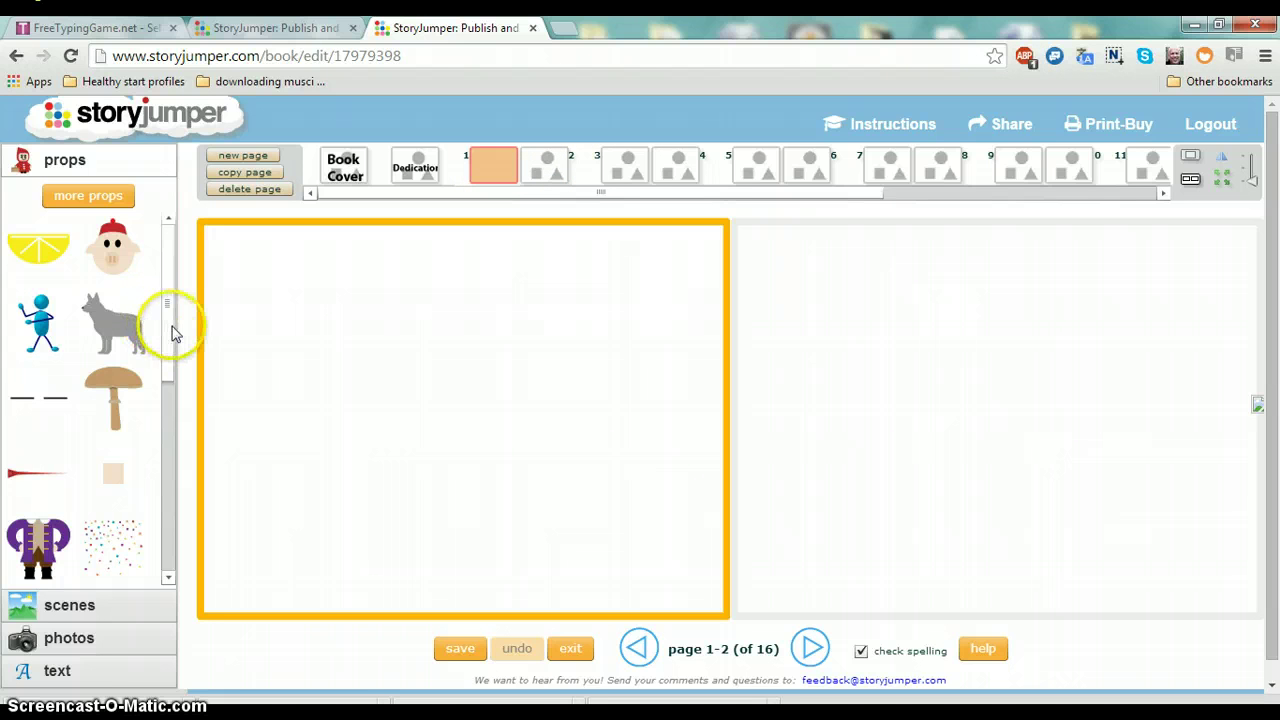
drag(170, 330, 166, 486)
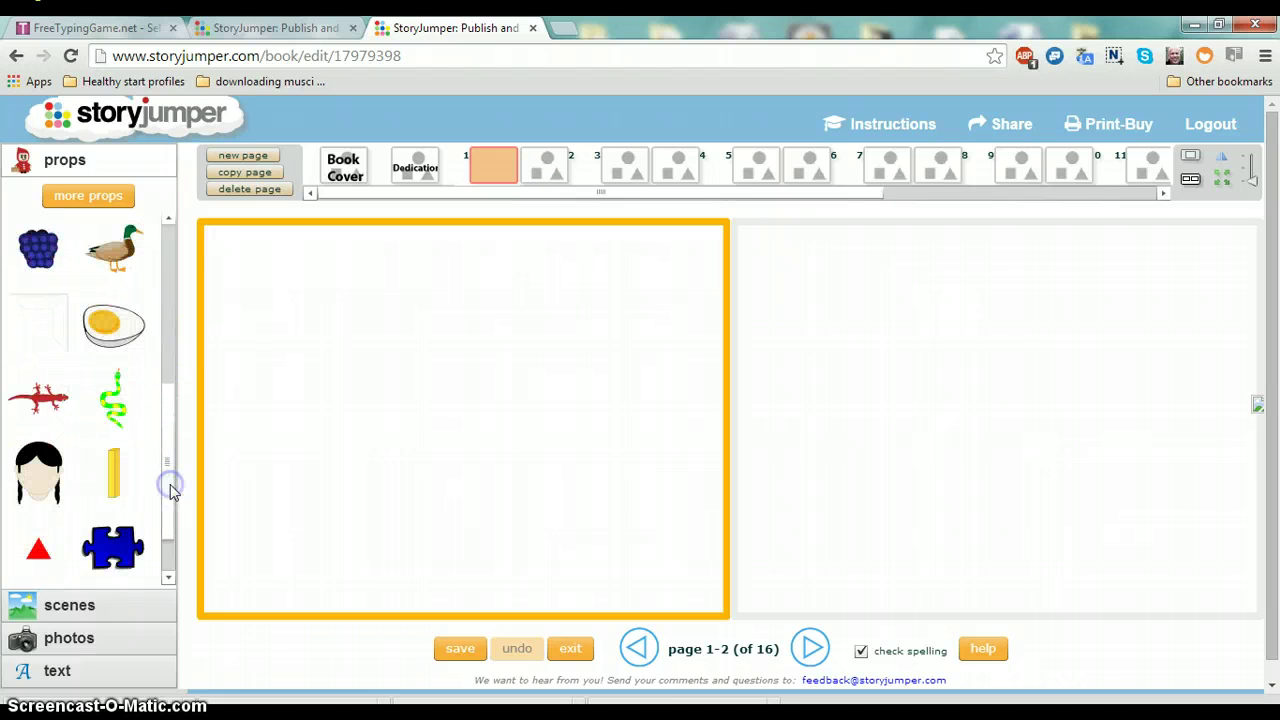
click(84, 640)
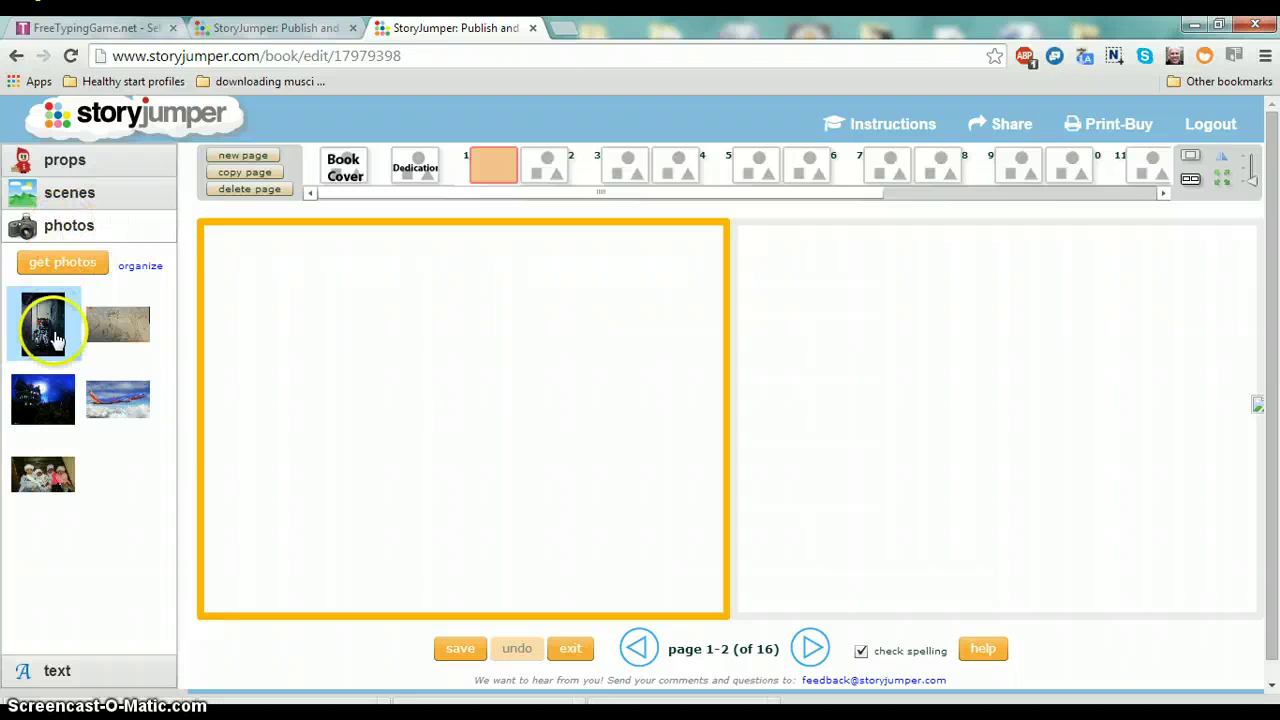
click(62, 263)
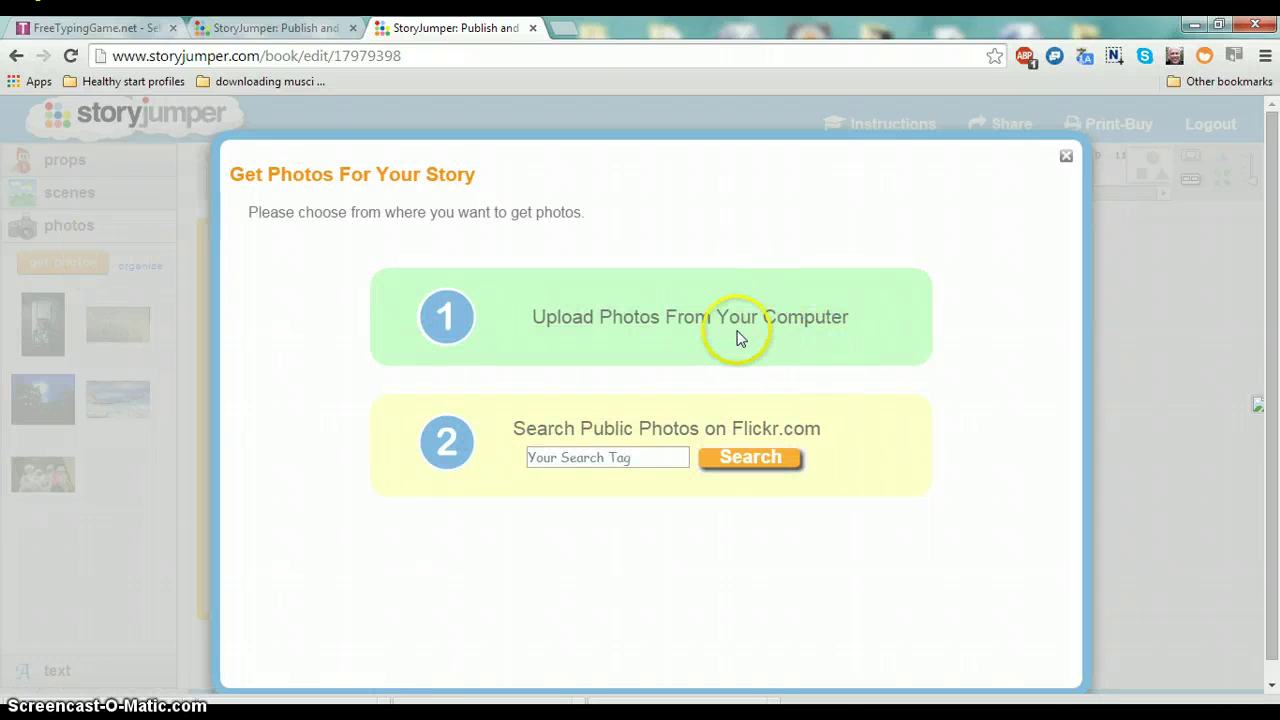
click(1067, 160)
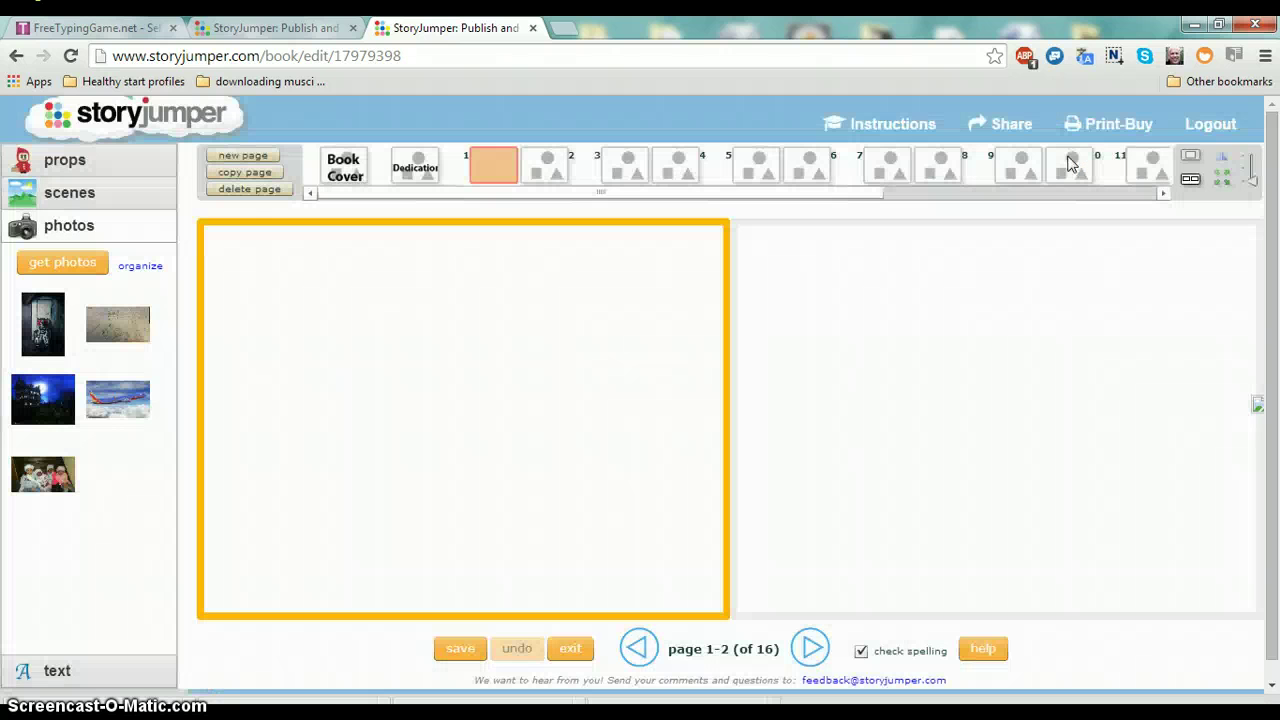
Open the clown photo for adding to page 1 and choose to use it as a scene.
click(45, 330)
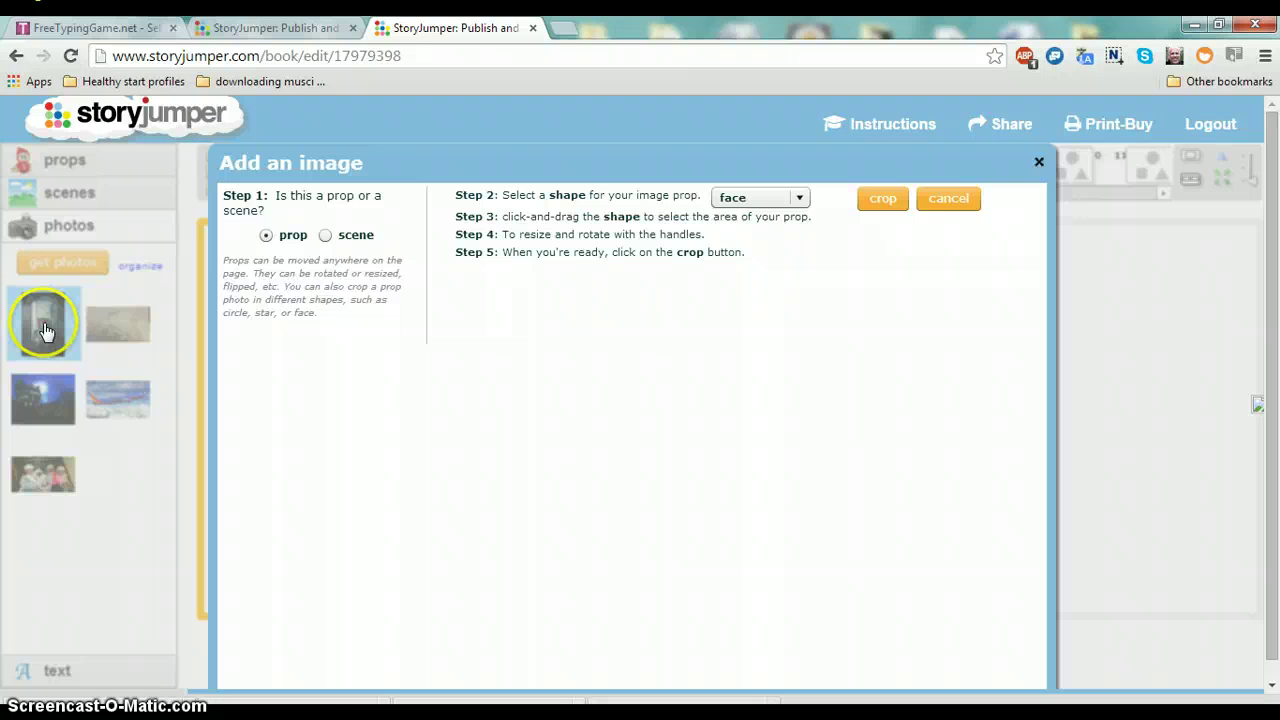
click(327, 236)
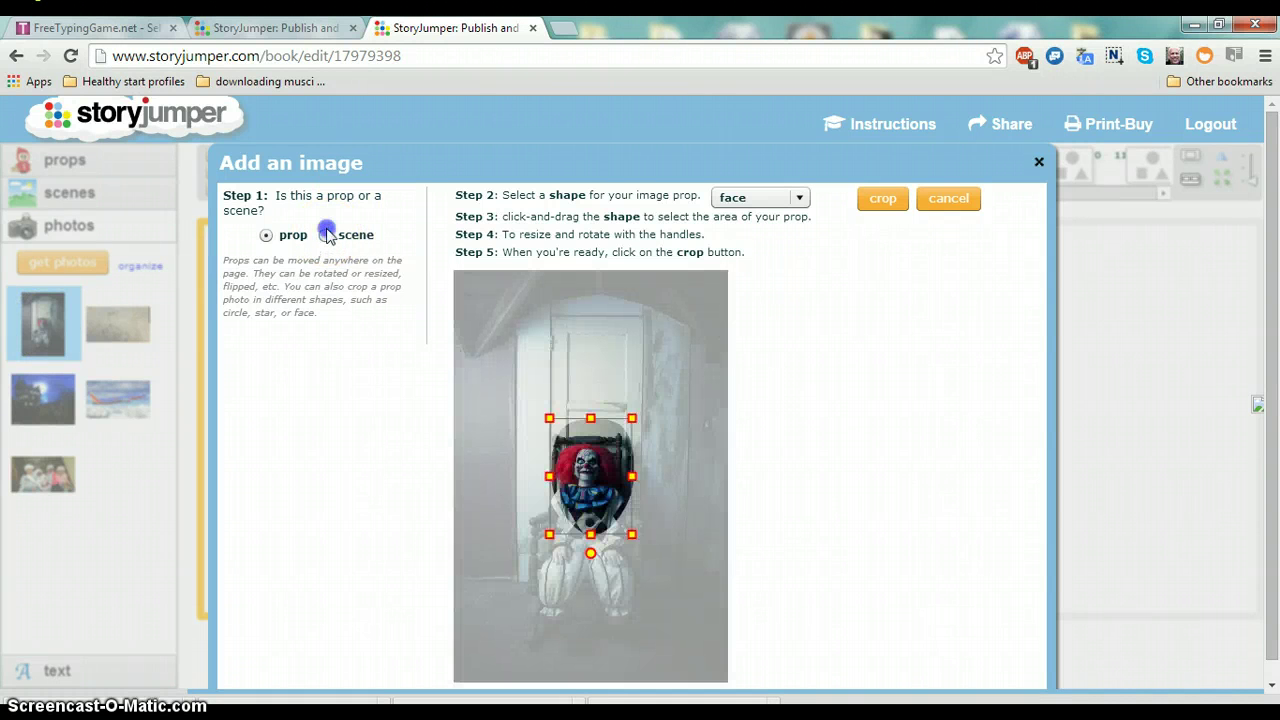
click(327, 236)
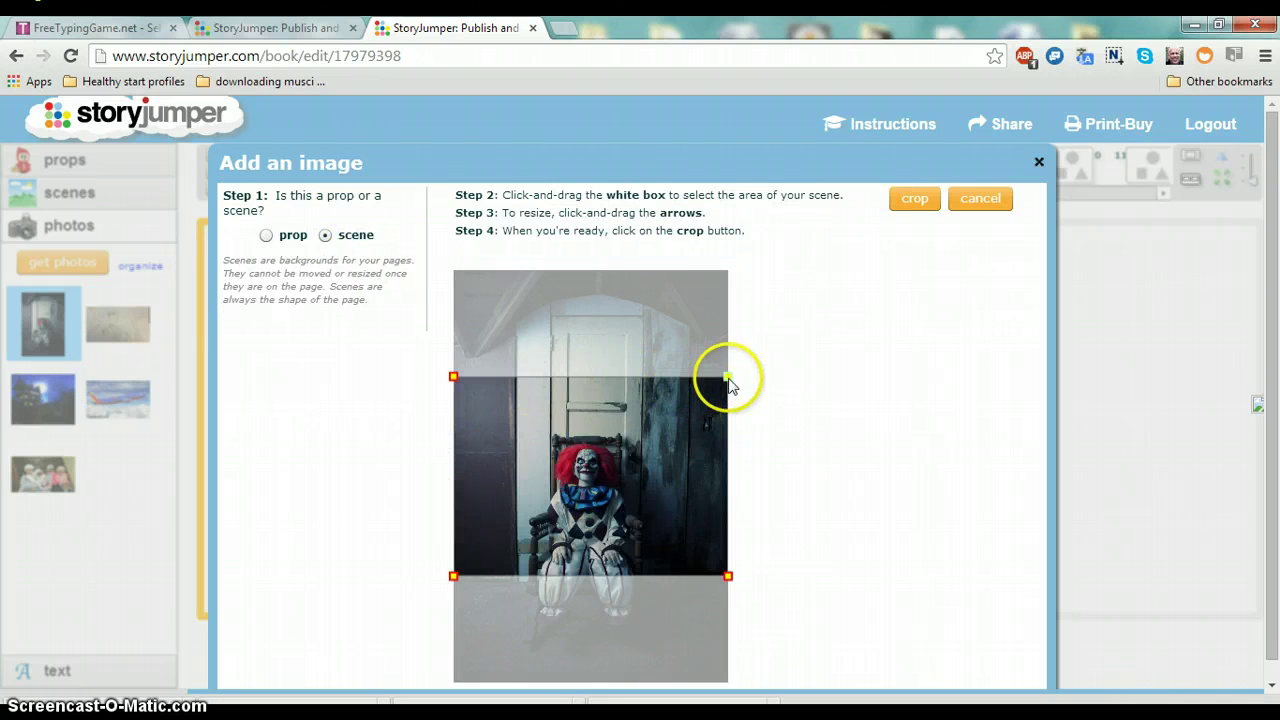
Try shrinking the scene's crop area and moving it down over the seated clown.
drag(729, 383, 652, 404)
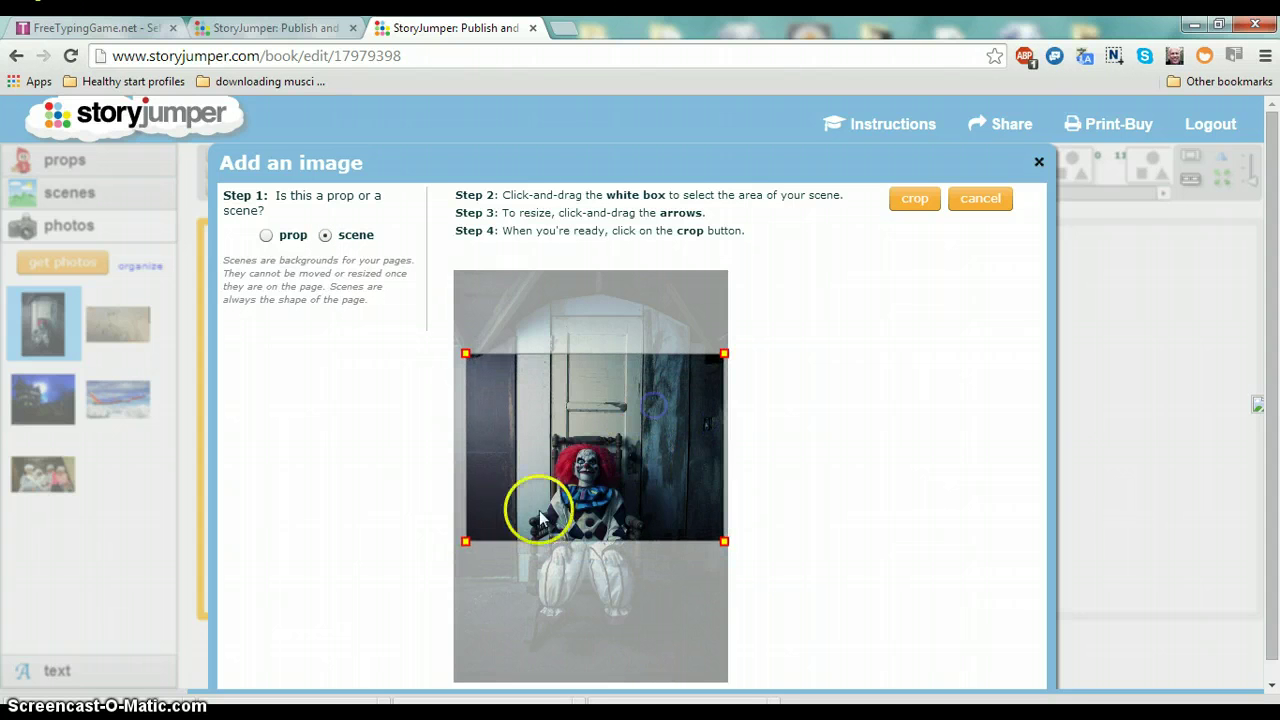
drag(466, 543, 476, 616)
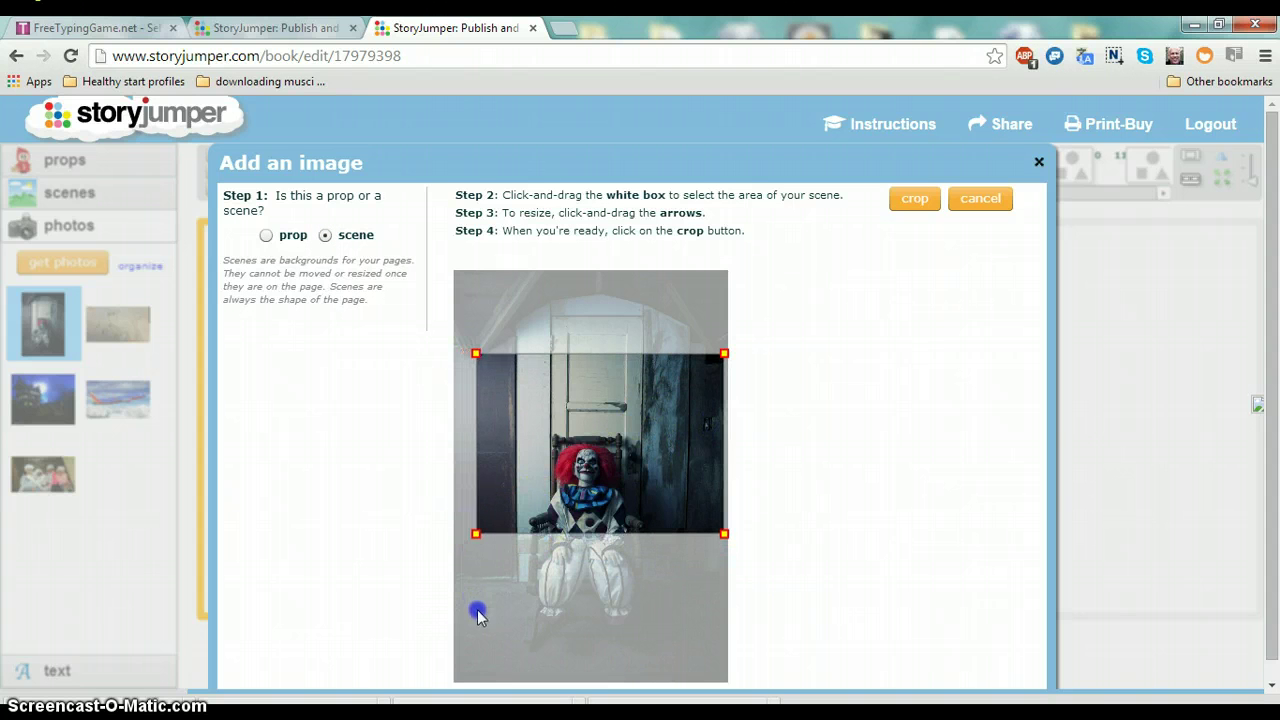
drag(588, 380, 577, 458)
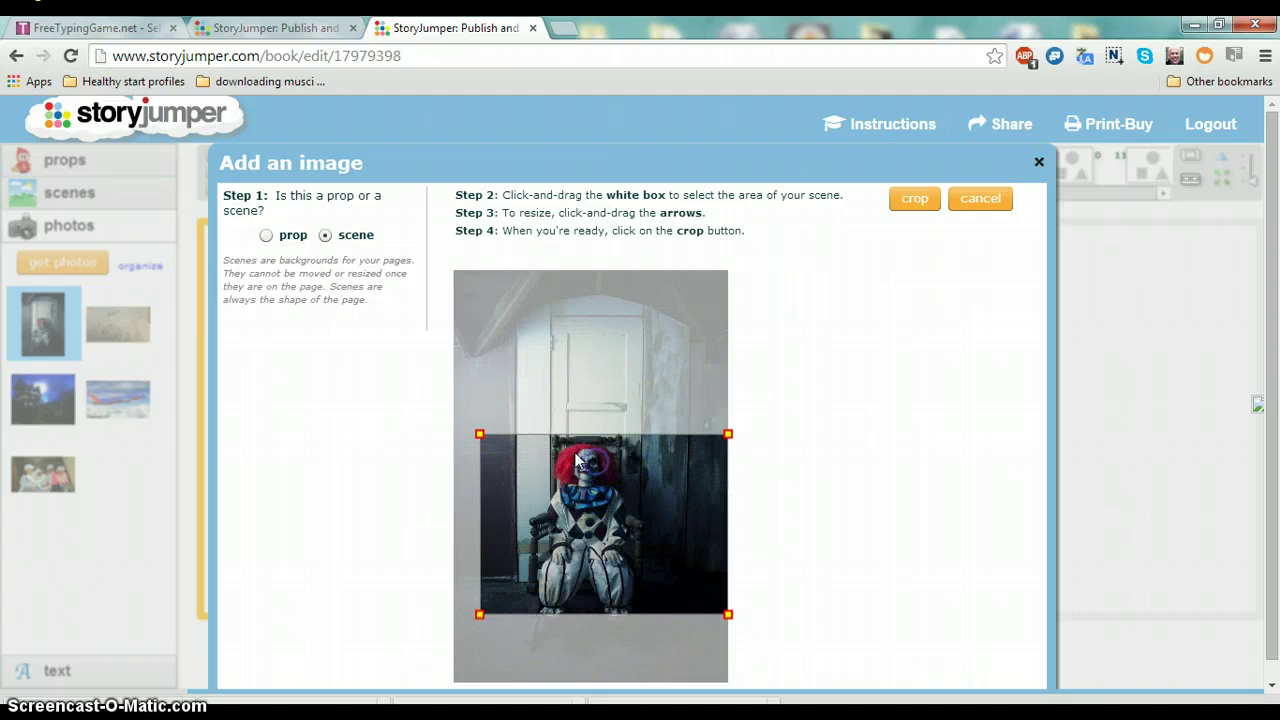
click(266, 235)
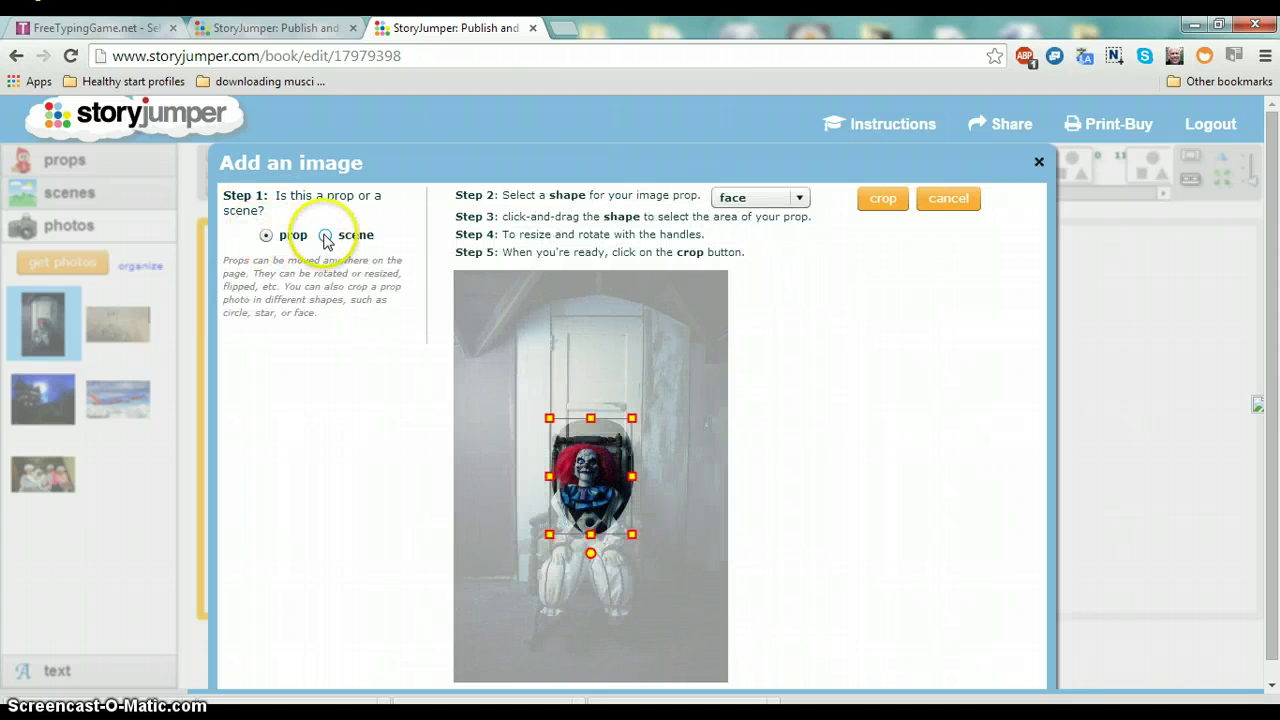
Crop the clown photo as a scene using the default area, add it to page 1 and save the book.
click(325, 235)
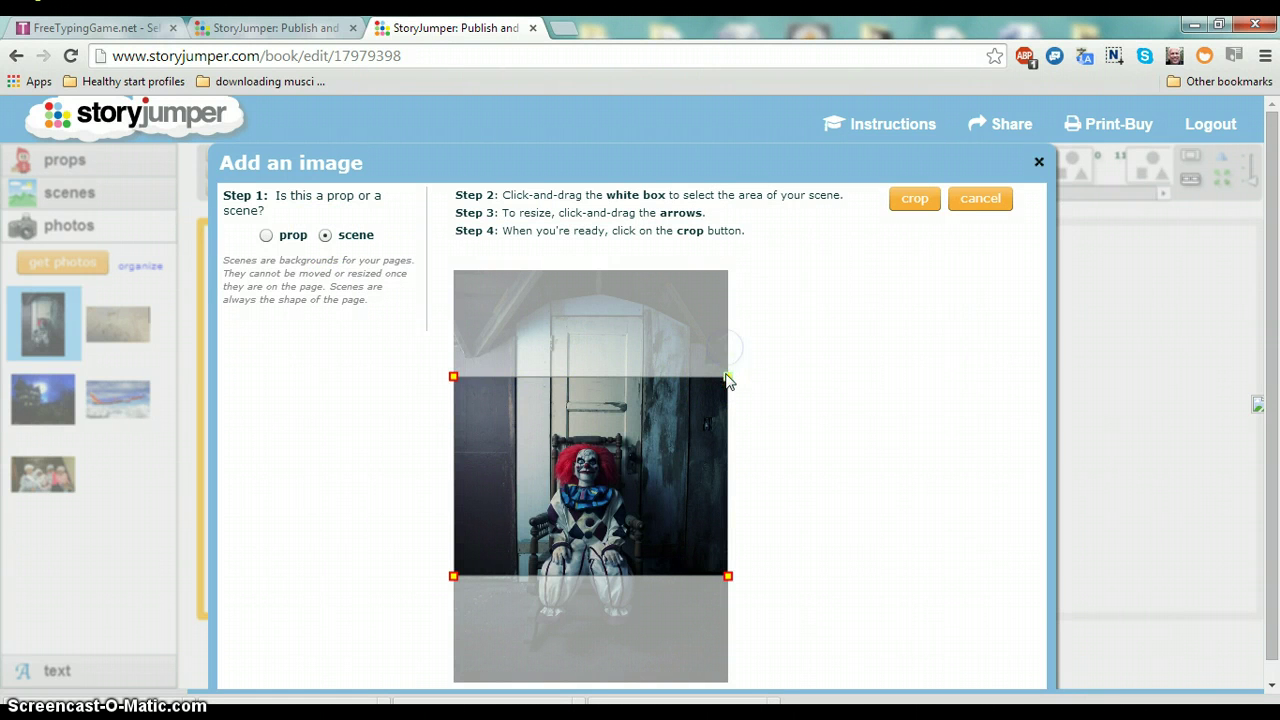
click(919, 200)
click(824, 198)
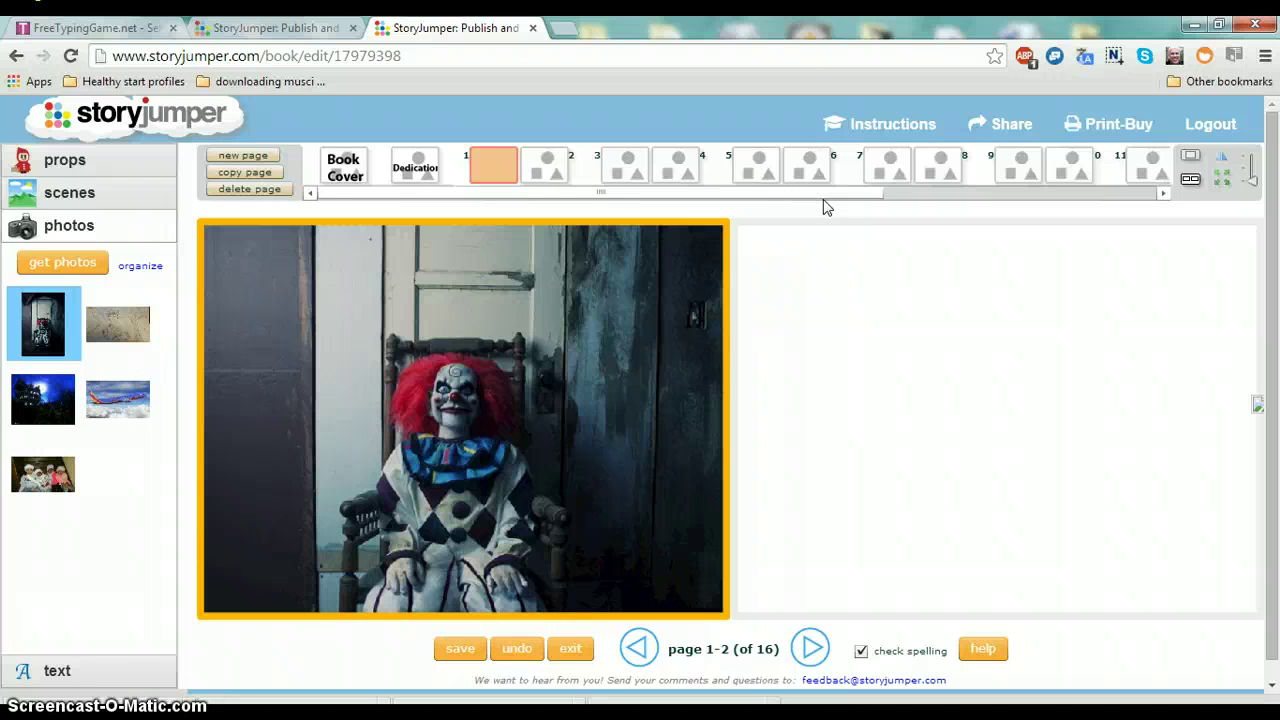
click(542, 624)
click(460, 652)
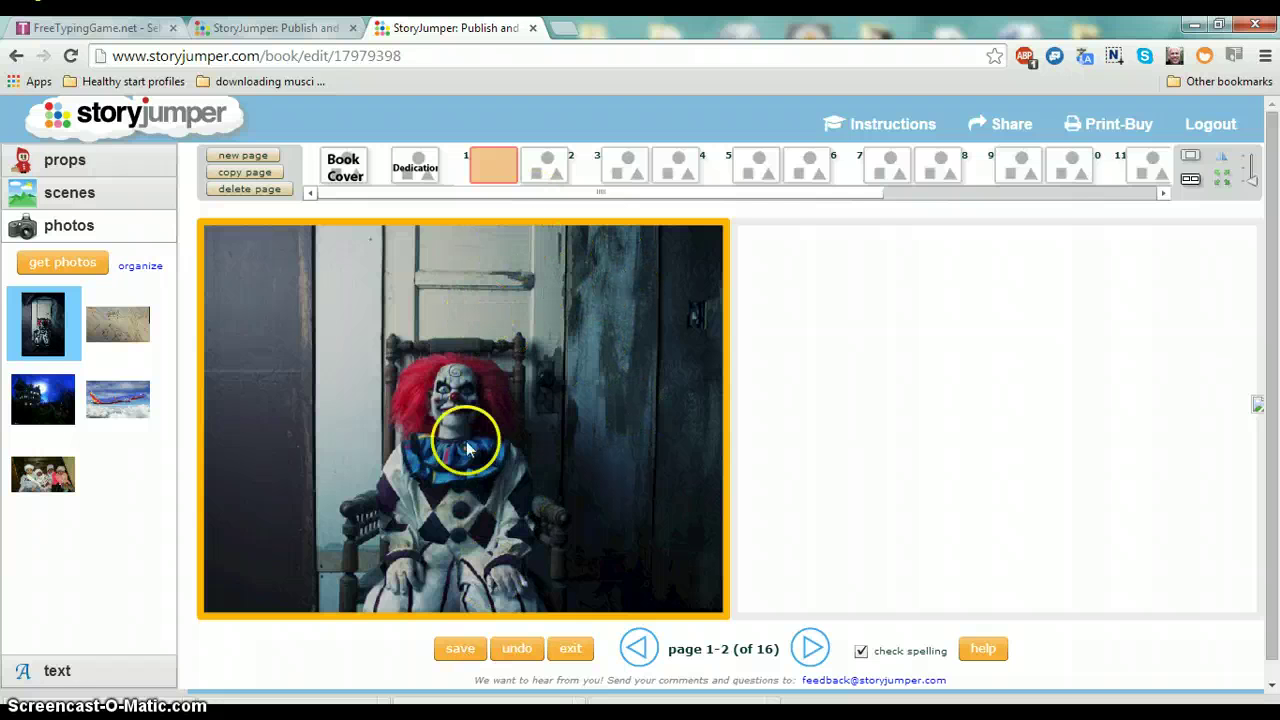
Add a big text box to page 2.
click(543, 177)
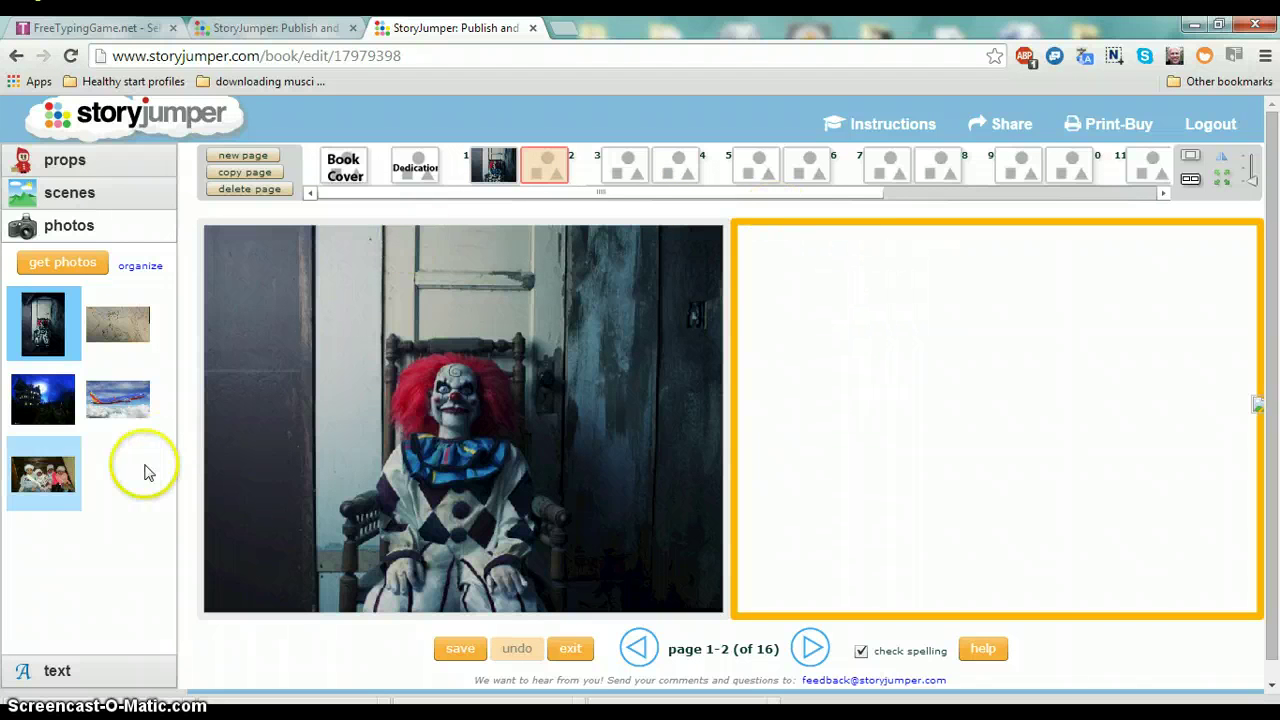
click(57, 672)
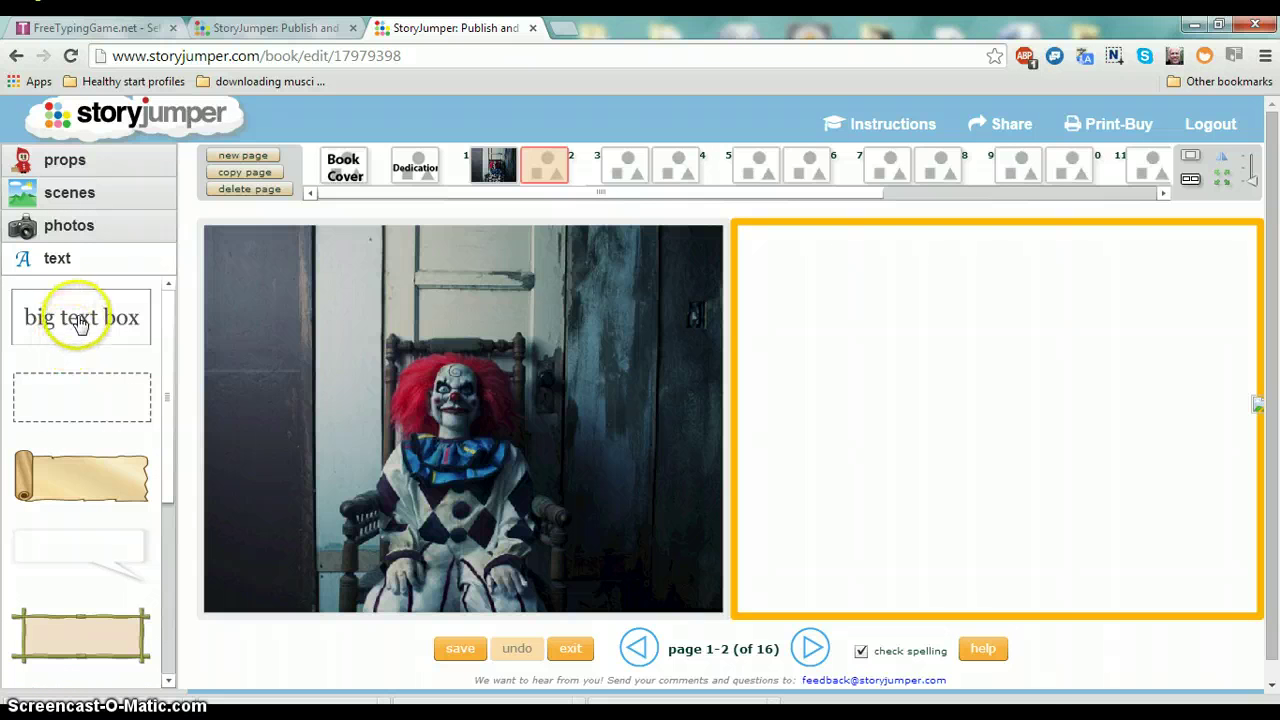
click(80, 320)
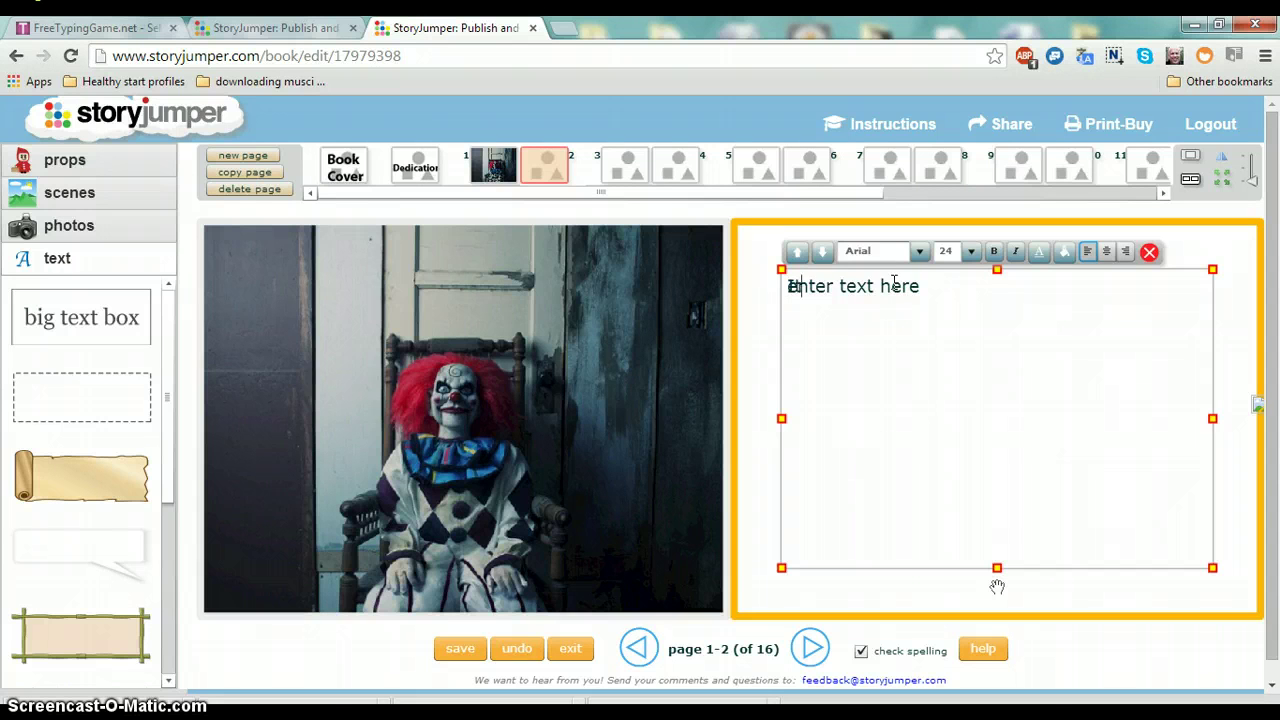
Try to edit the garbled text on page 2 and delete the overlapping duplicate text box.
click(912, 296)
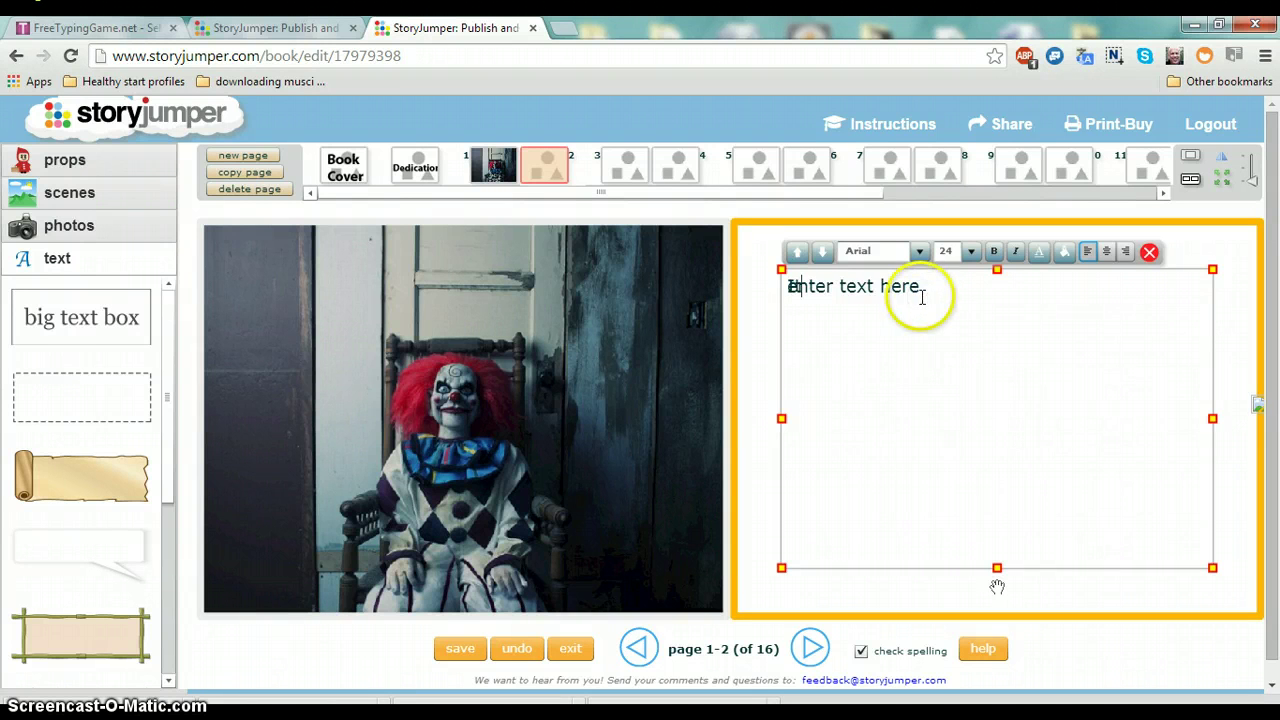
text(The)
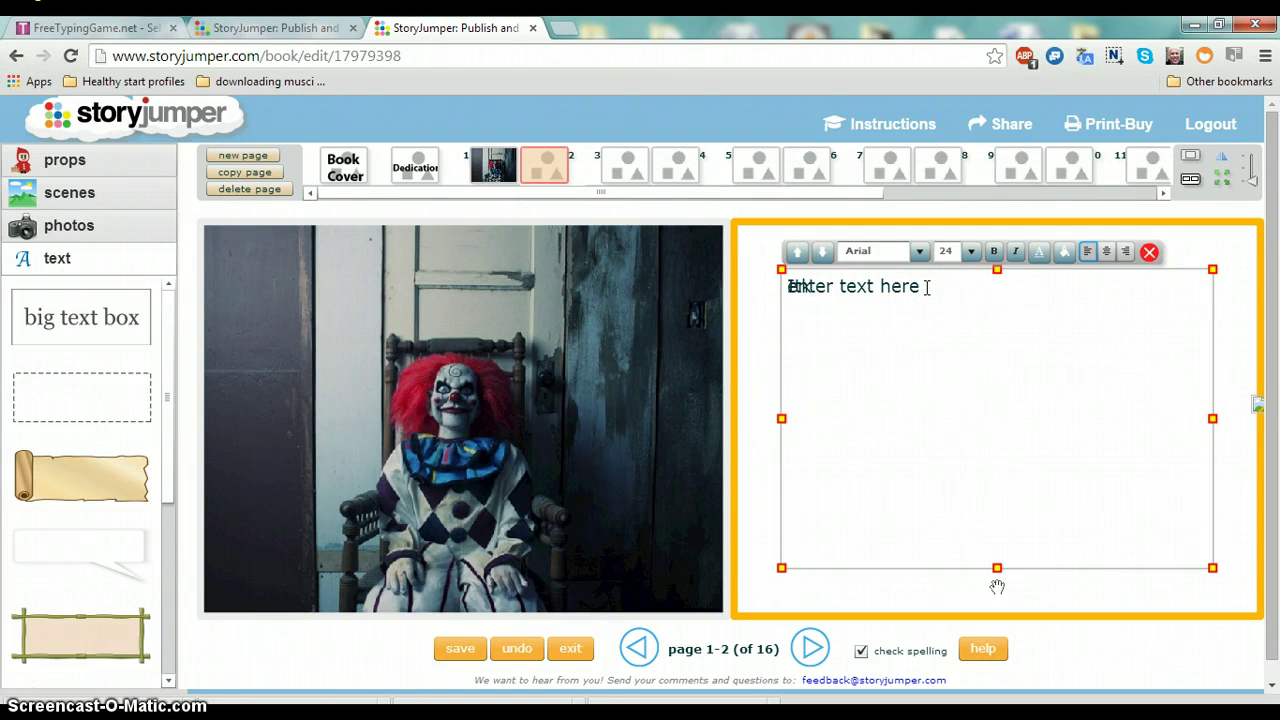
click(918, 287)
drag(923, 287, 829, 286)
click(1016, 285)
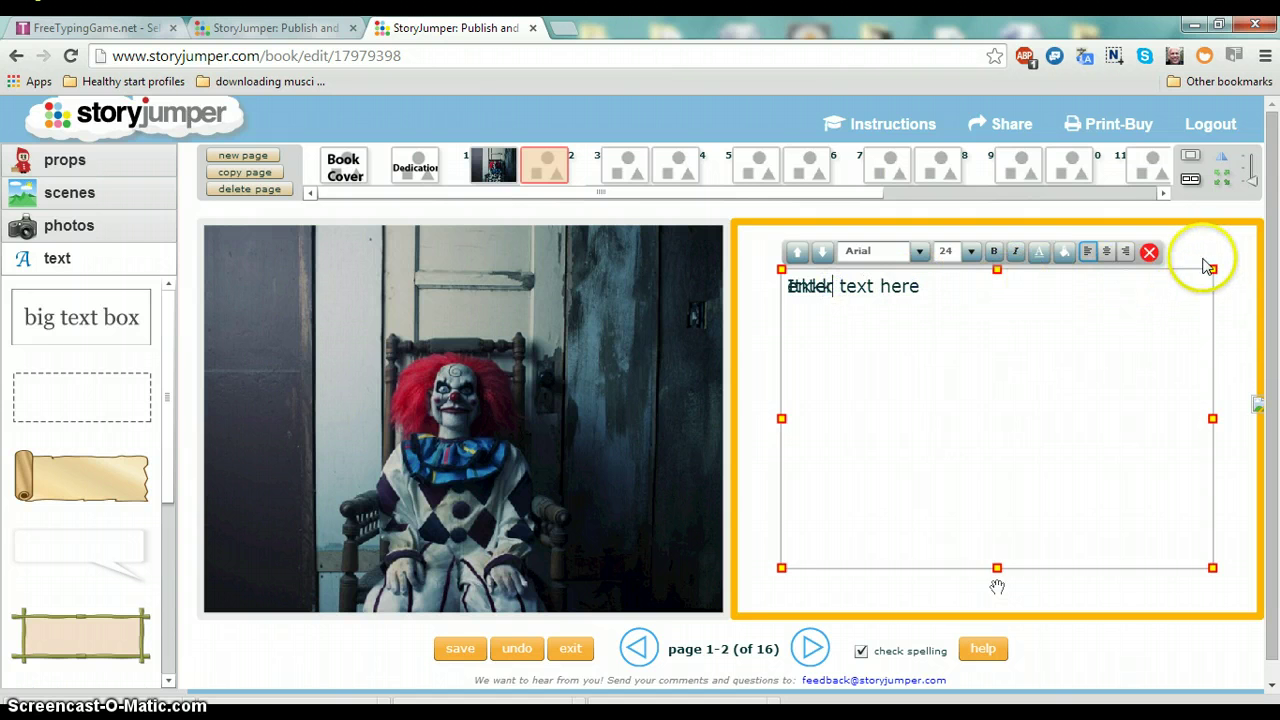
click(1150, 252)
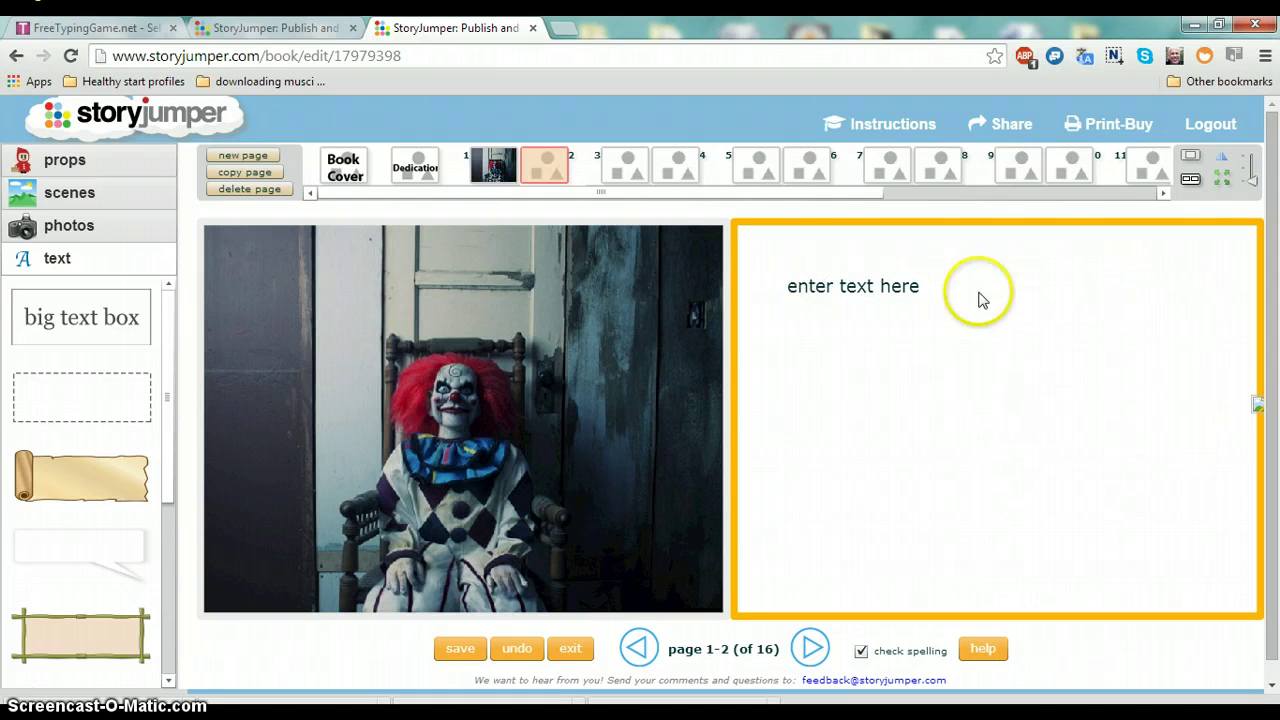
Replace the placeholder in page 2's text box with "It was a dark and stormy night.".
click(930, 300)
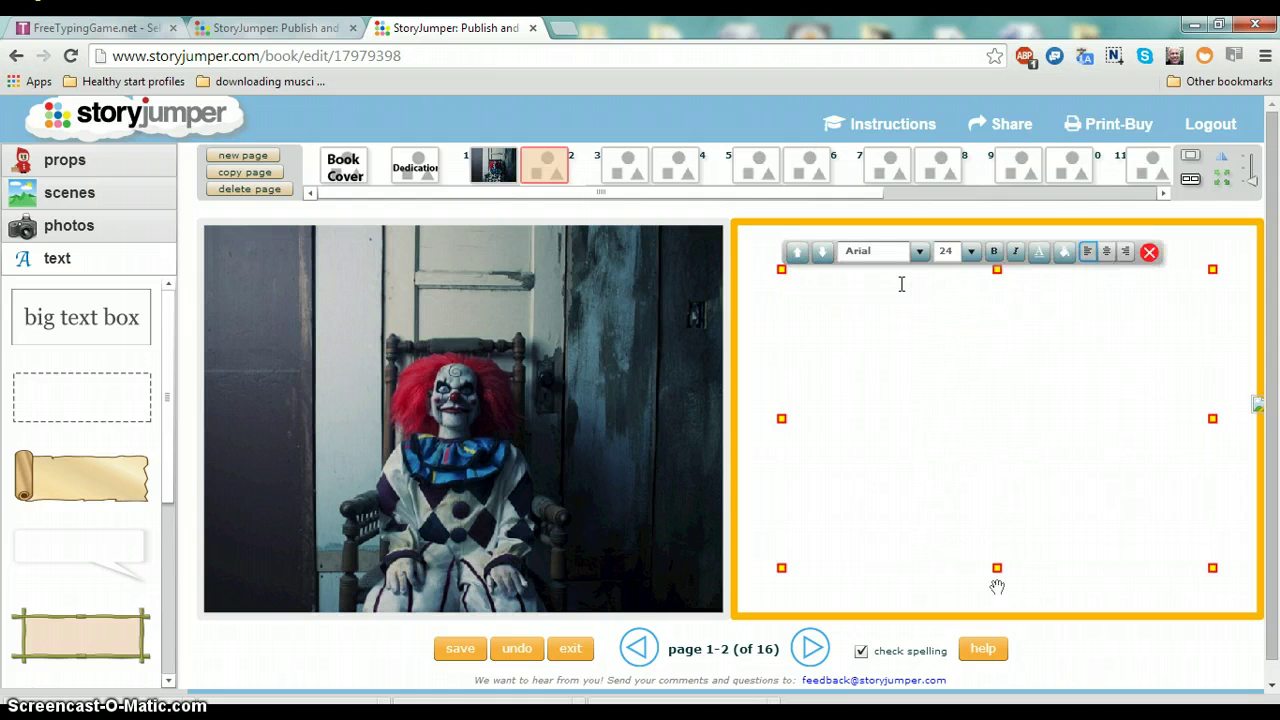
text(I)
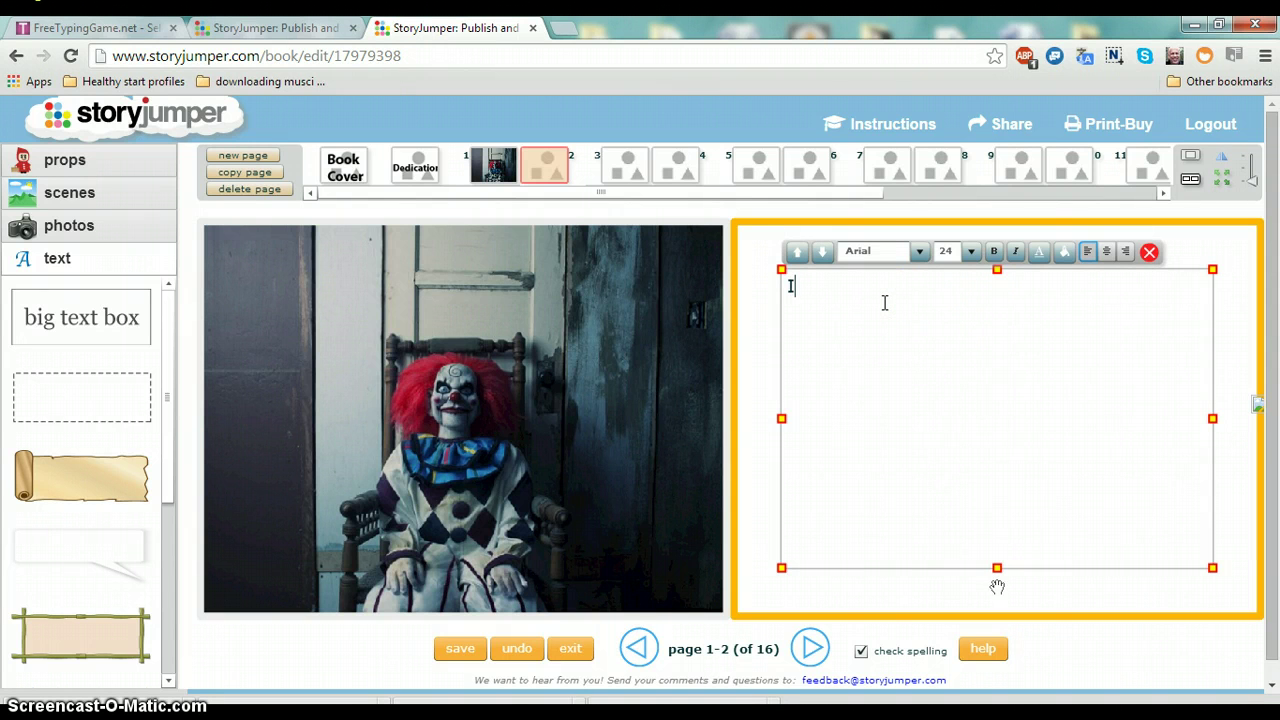
text(t was)
text( a dark)
text(,)
key(BackSpace)
key(BackSpace)
text(and stor)
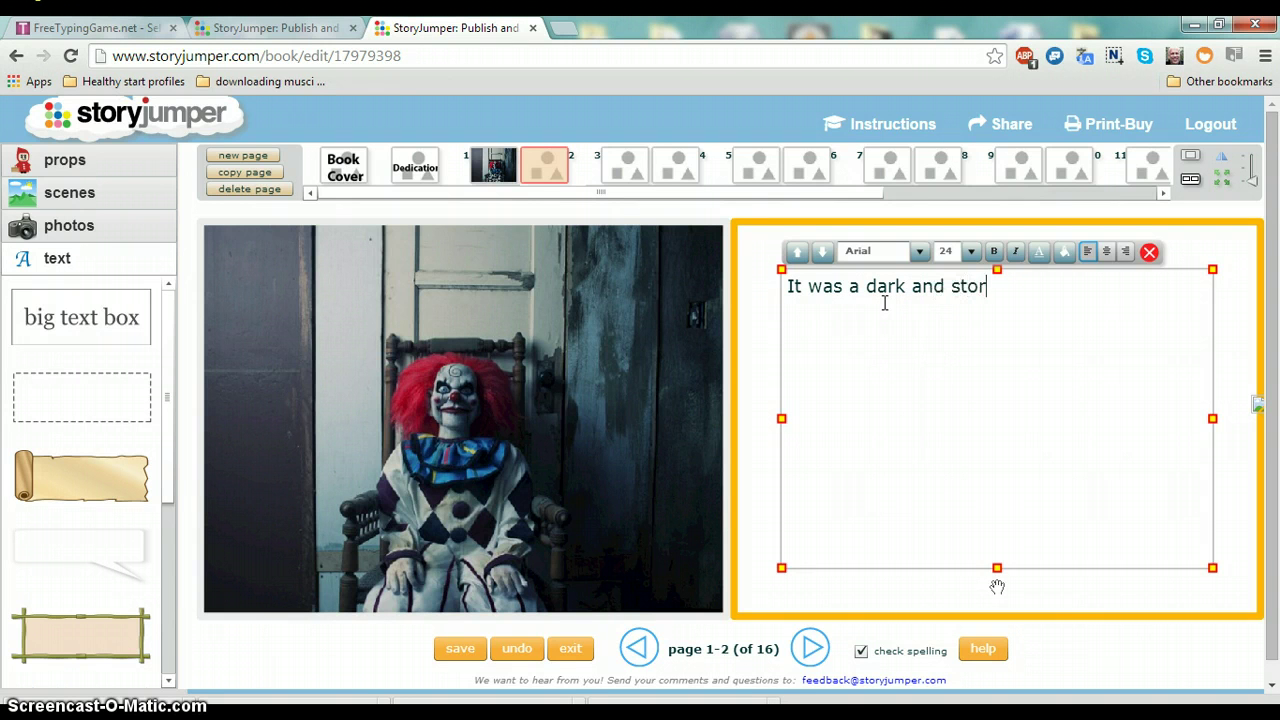
text(y)
key(BackSpace)
text(my night.)
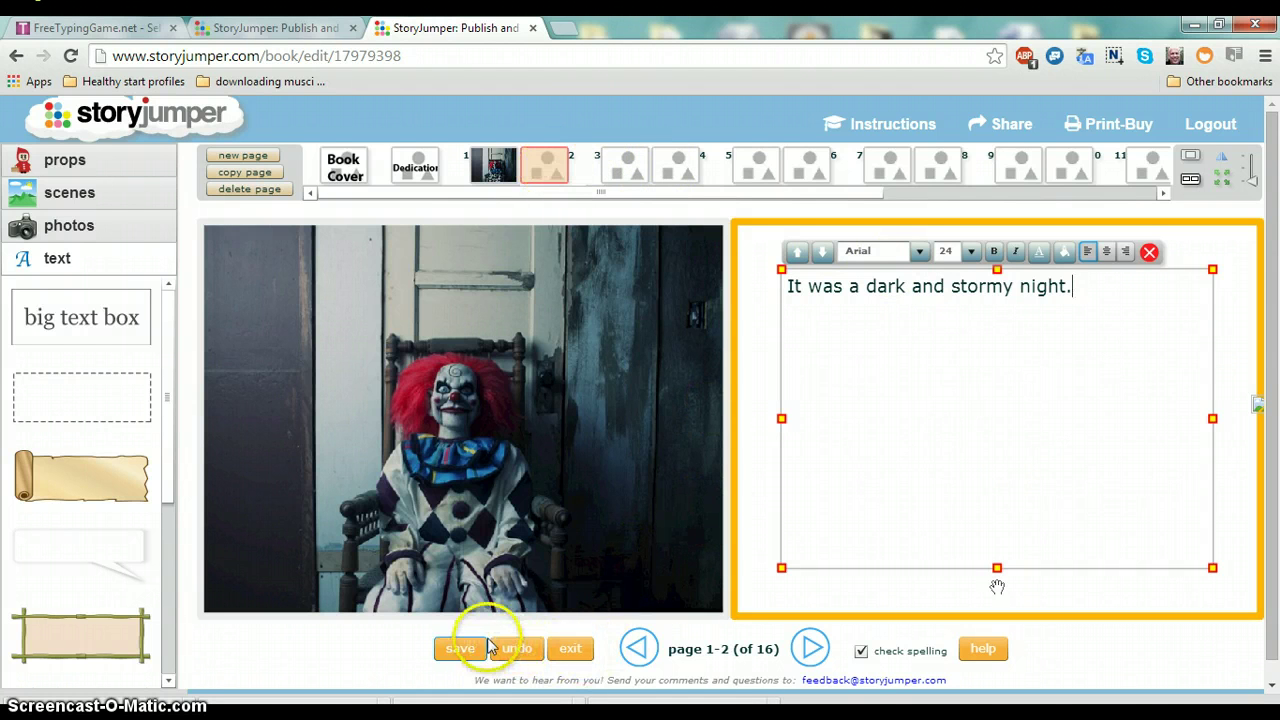
Add the photo of the cat drawing to page 4 as a scene, cropped to the default area.
click(624, 166)
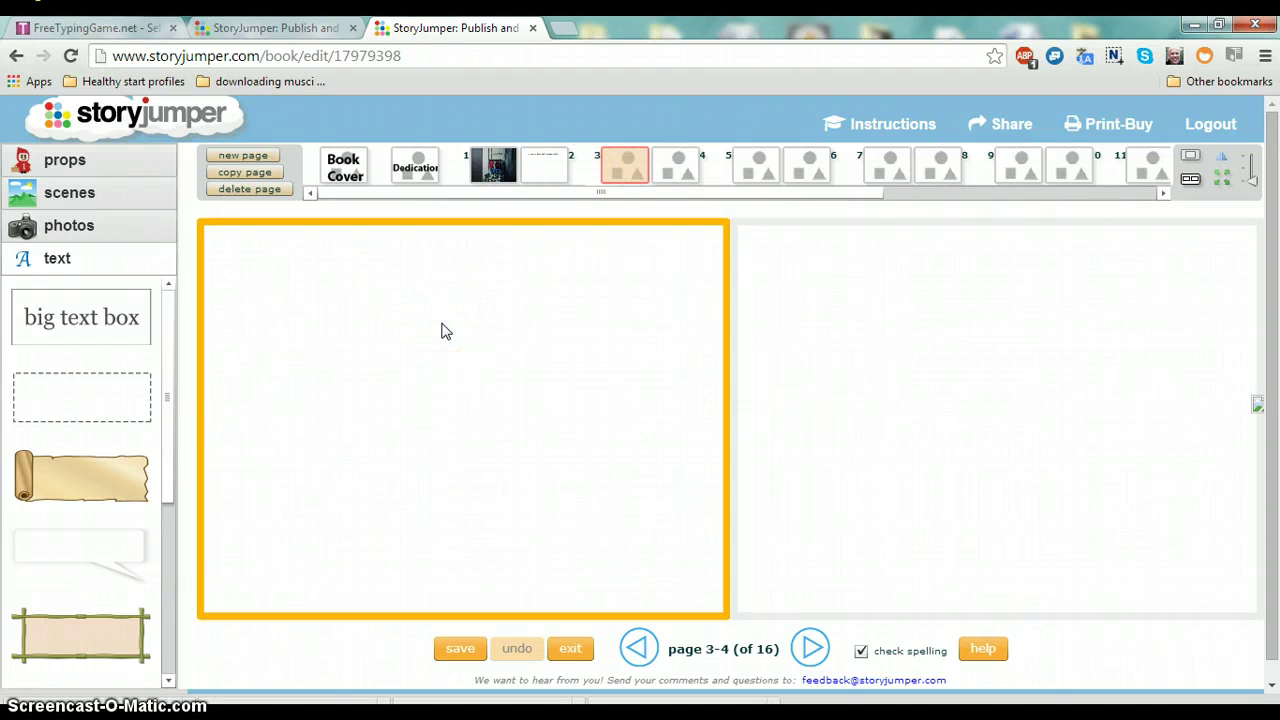
click(688, 166)
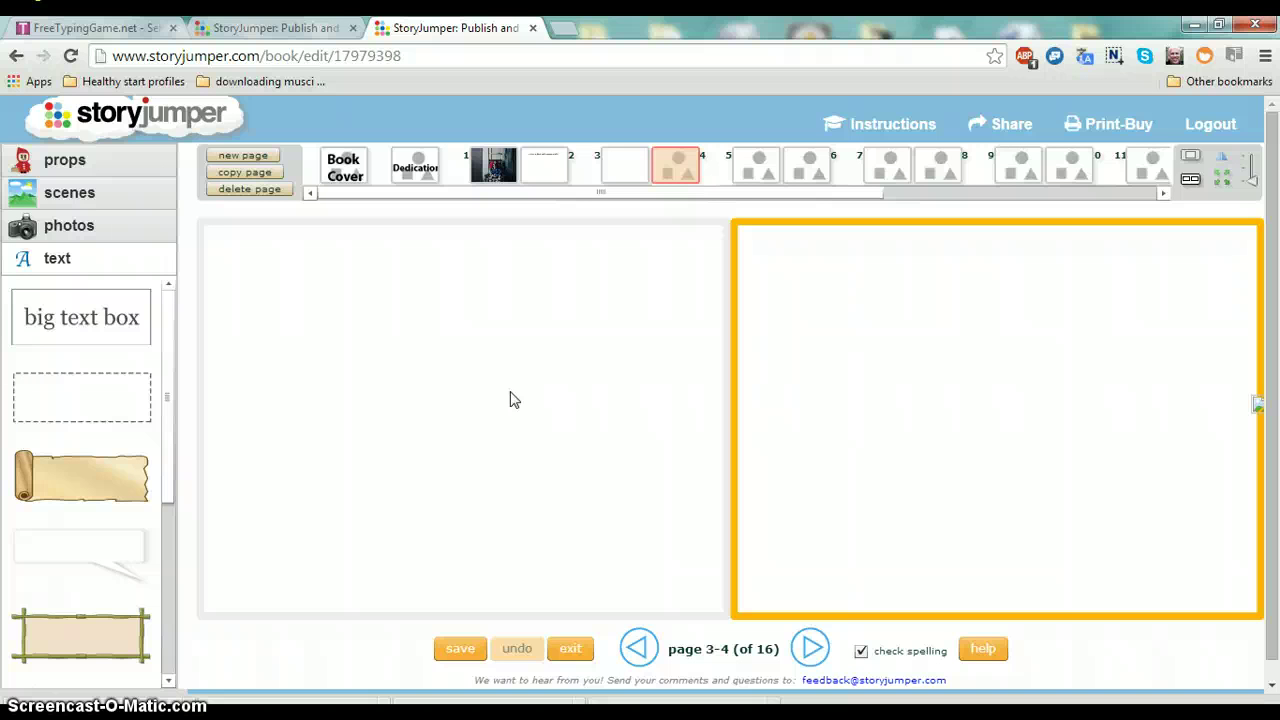
click(65, 233)
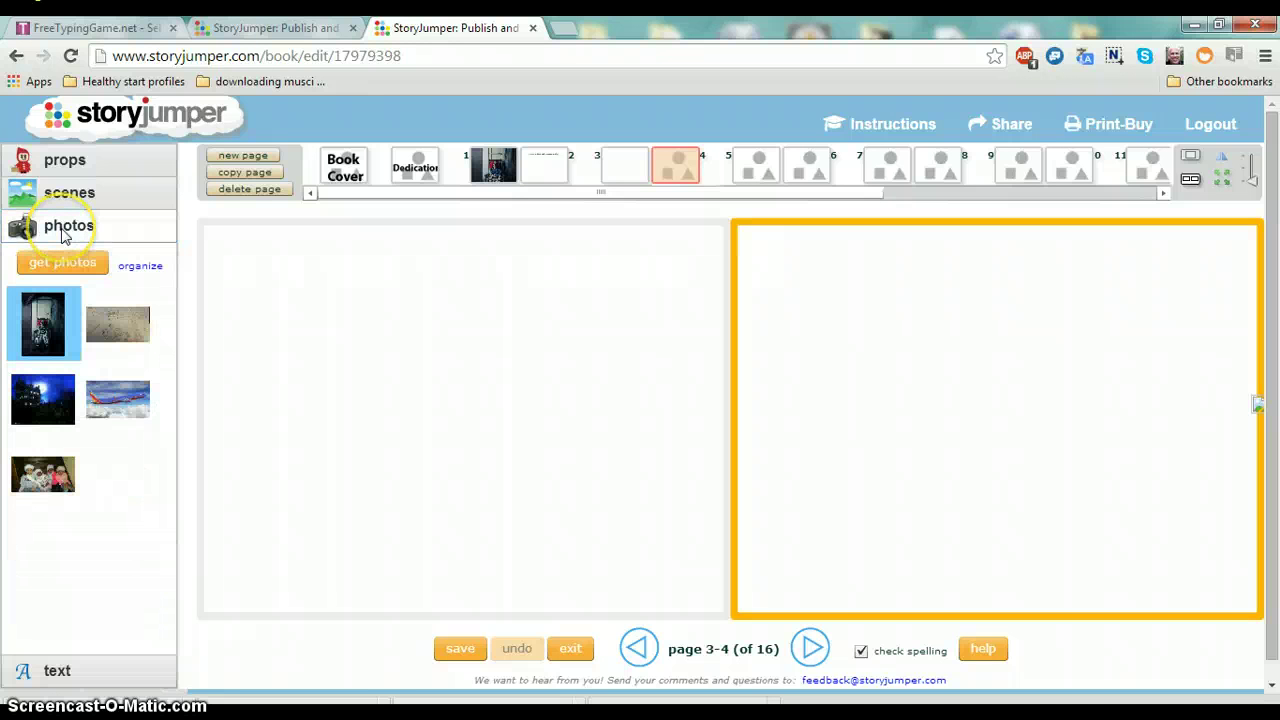
click(128, 323)
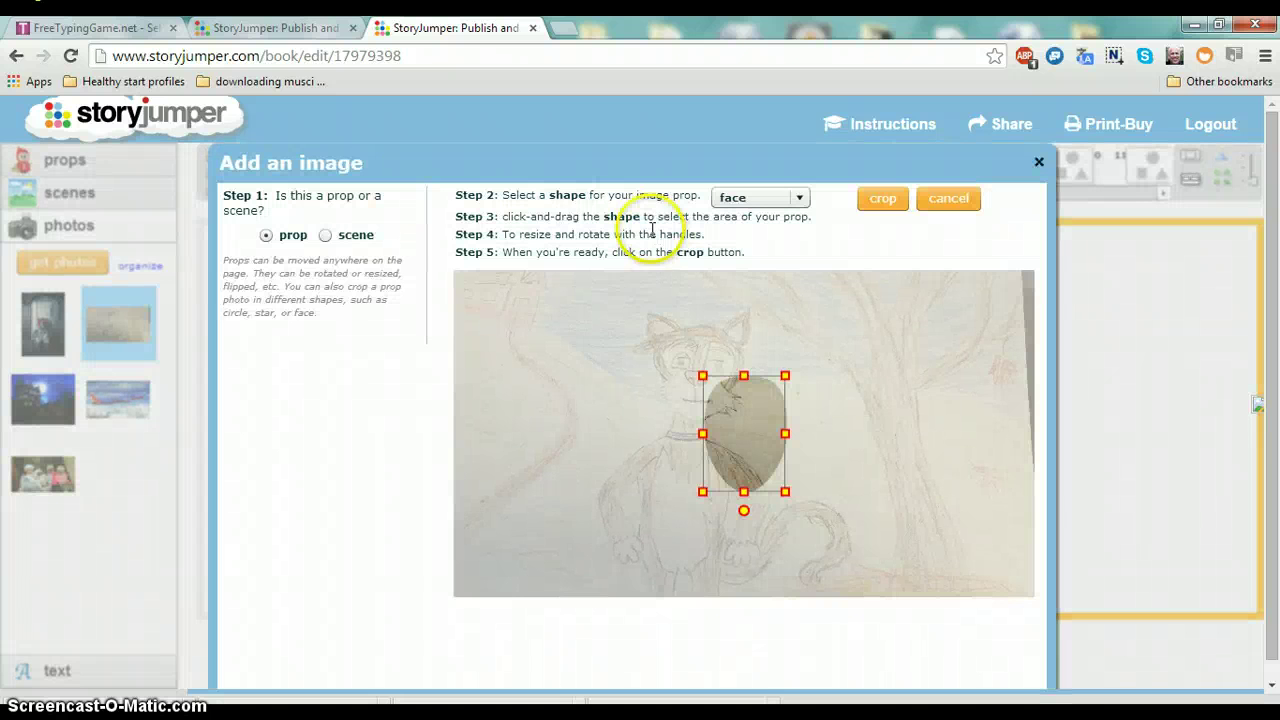
click(325, 235)
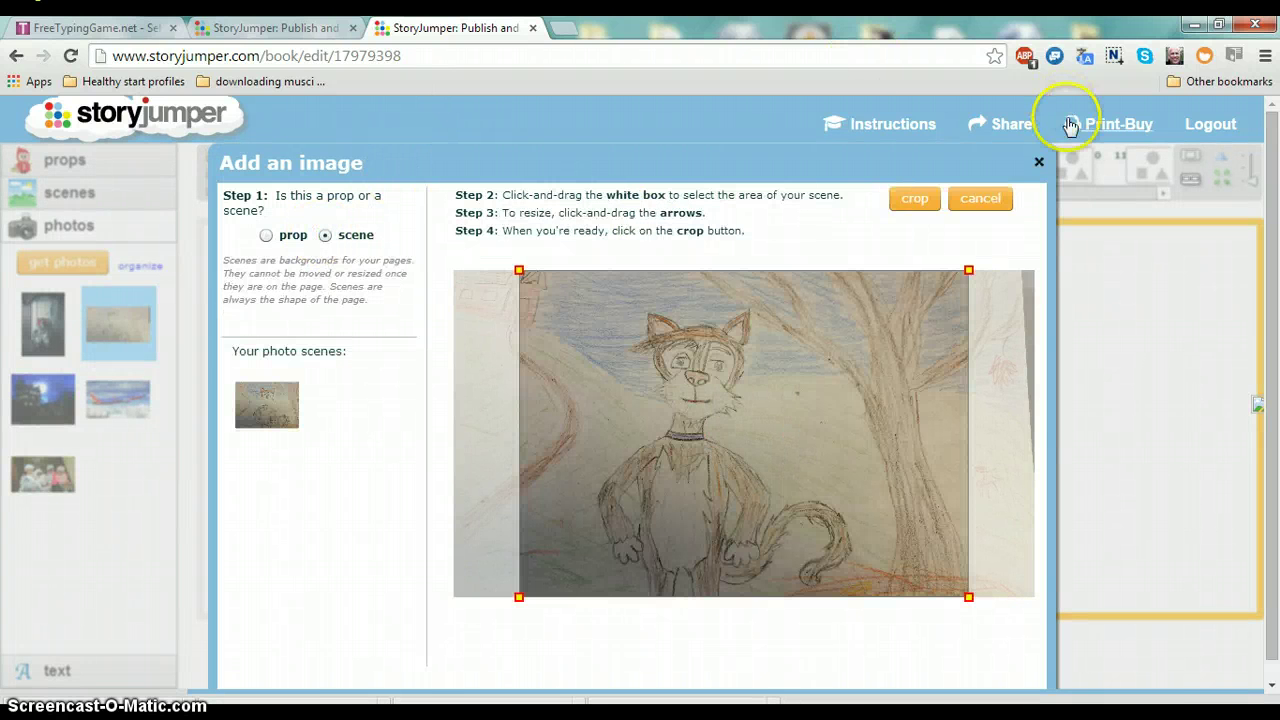
click(926, 200)
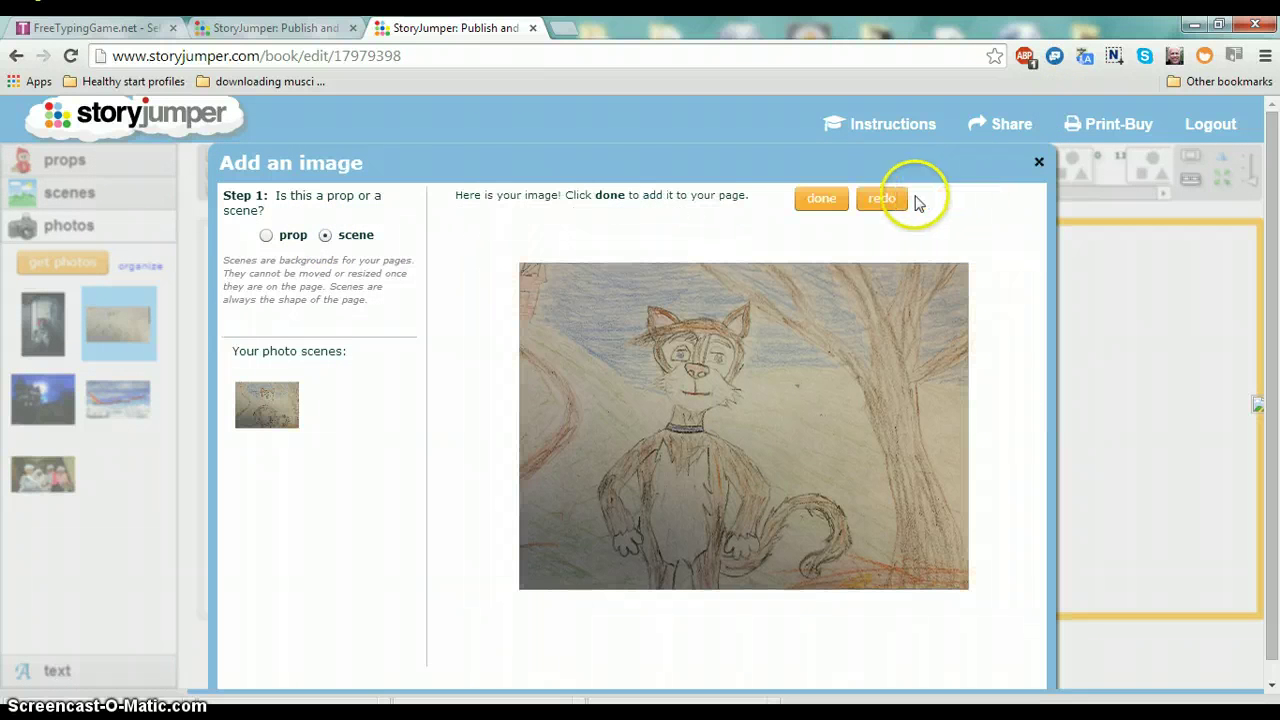
click(821, 199)
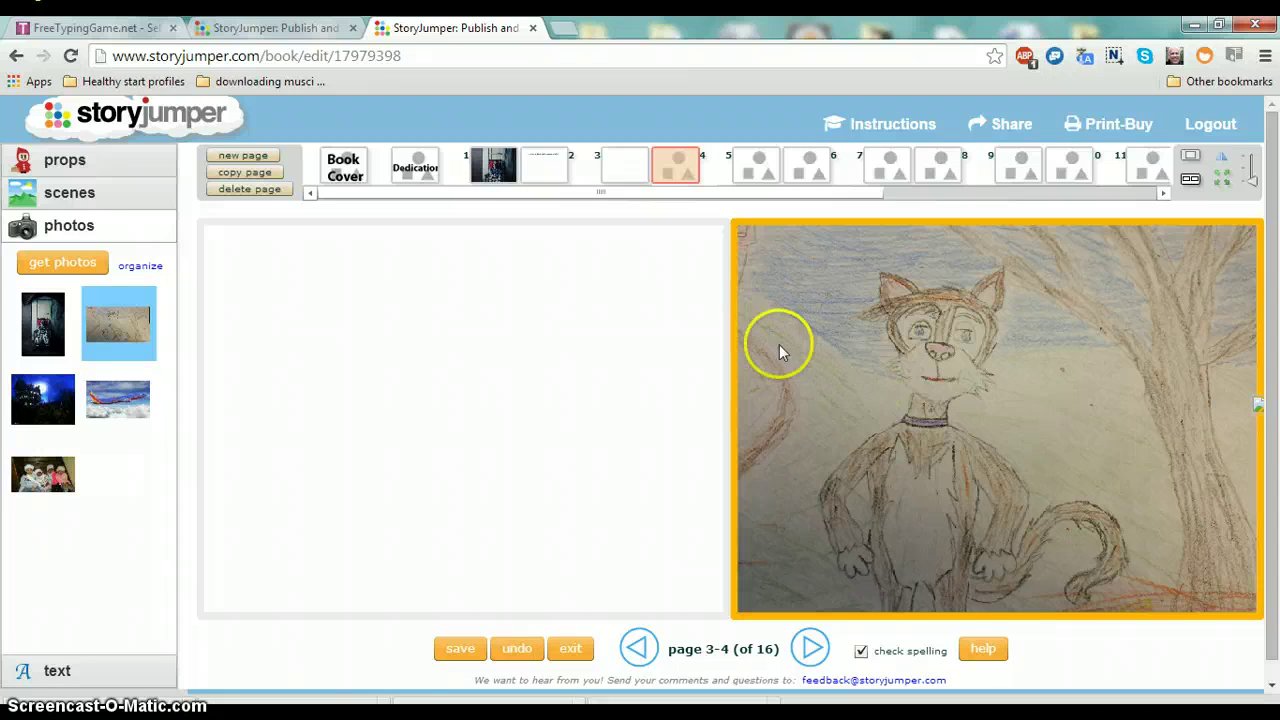
Leave the book editor for the home page and open the TRAPPED book from My Books.
click(118, 116)
click(621, 201)
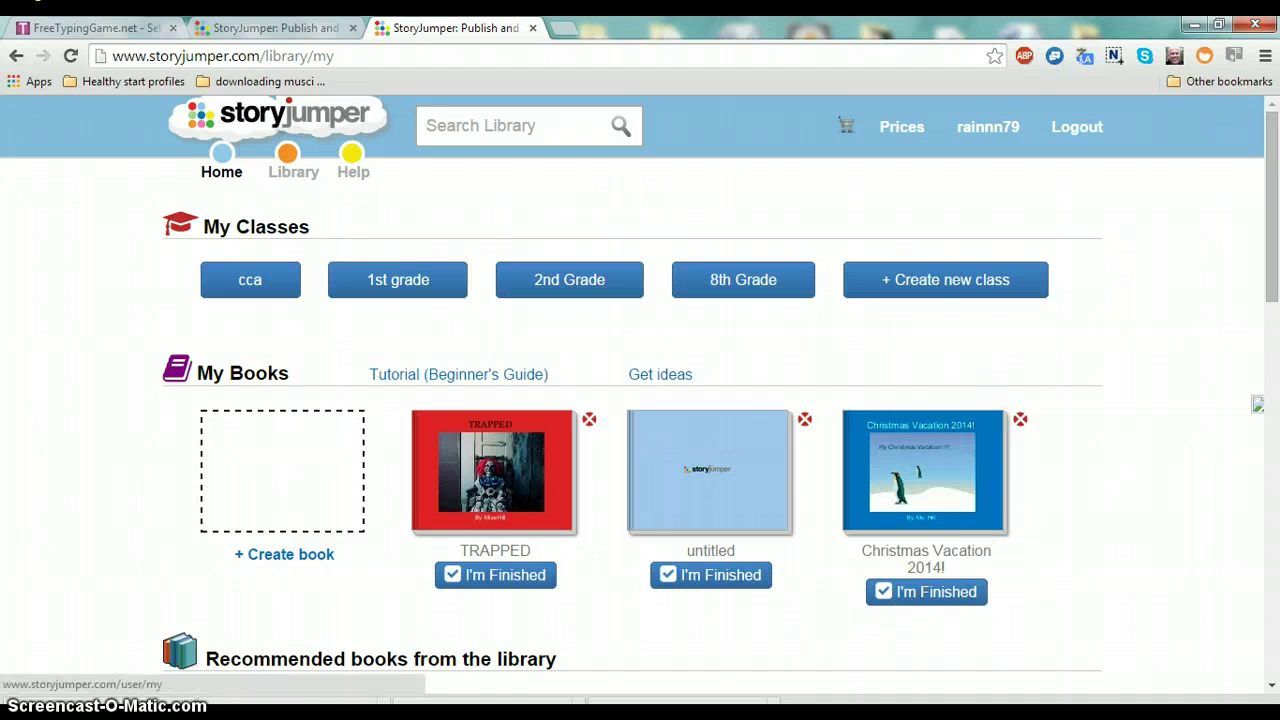
click(490, 492)
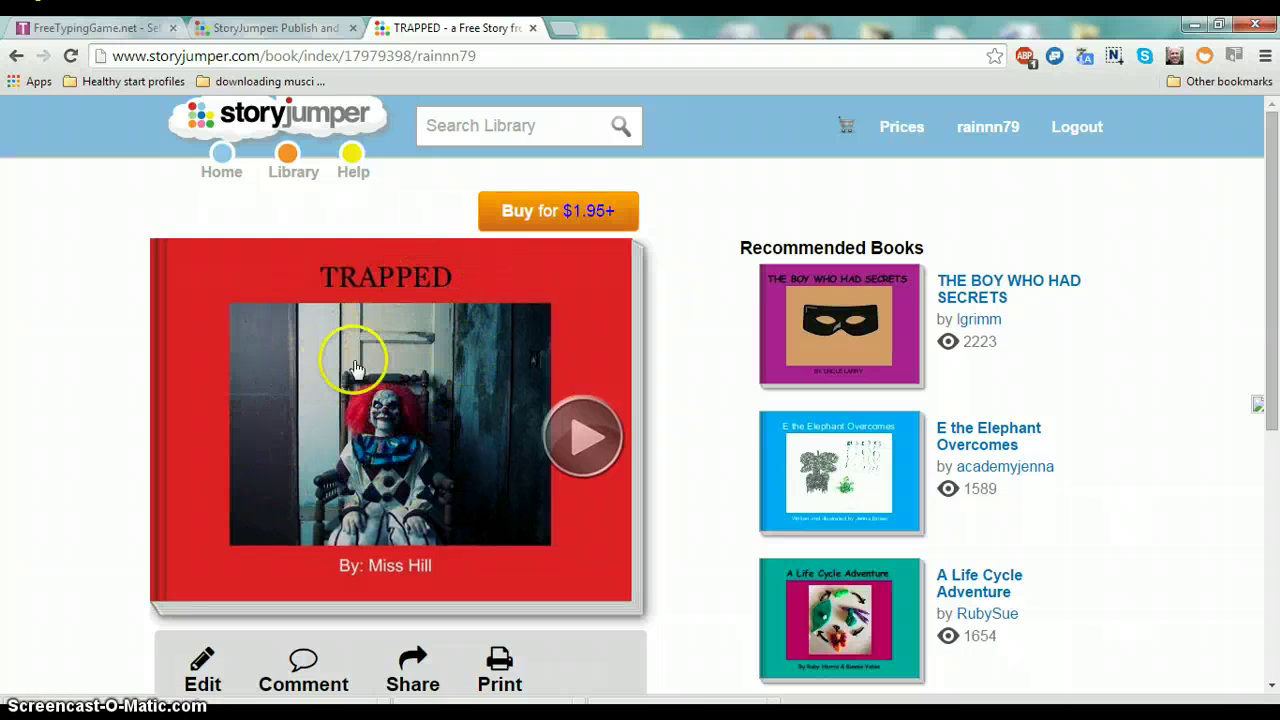
Page through the TRAPPED book past the dedication to pages 4 and 5, and return to its cover.
drag(398, 330, 570, 437)
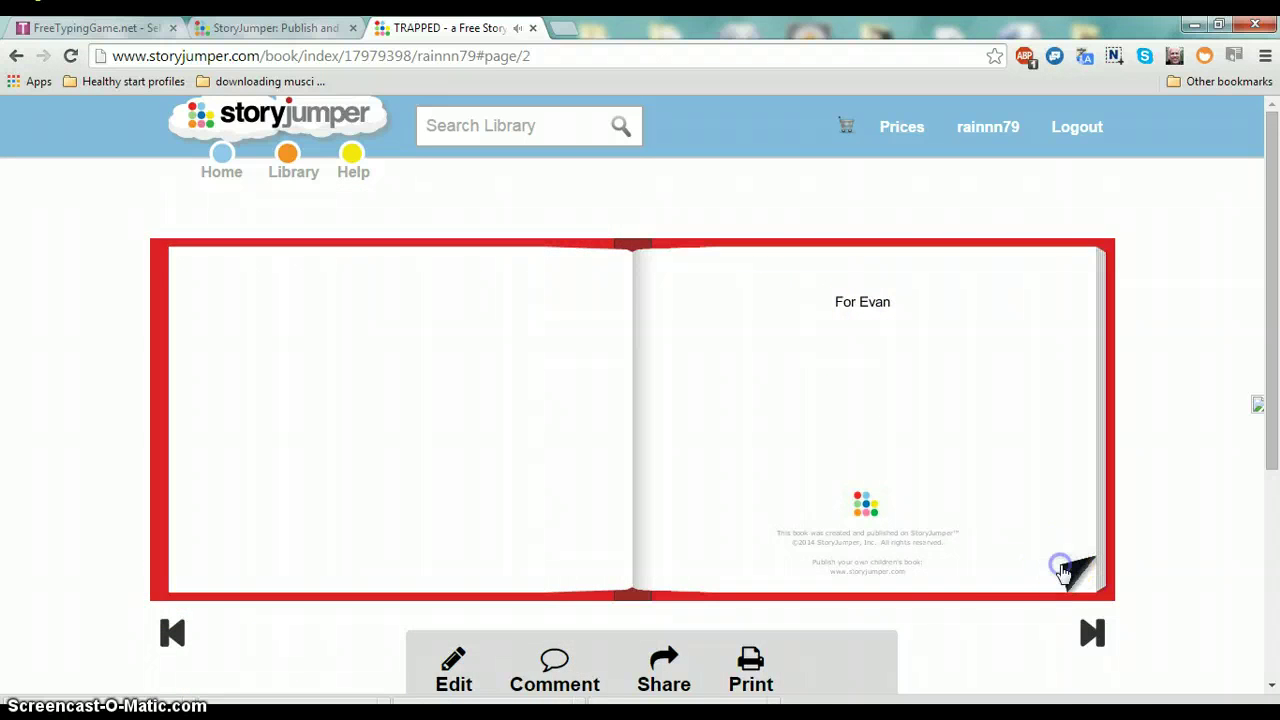
click(1063, 572)
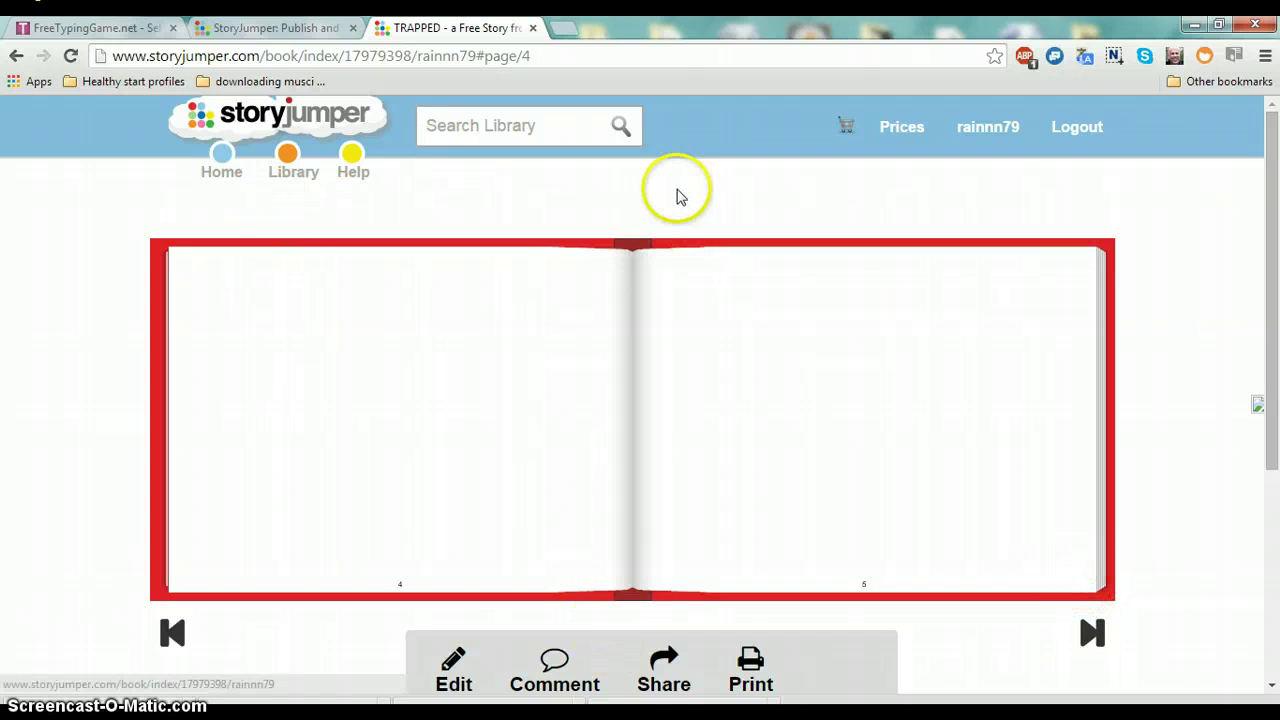
click(15, 58)
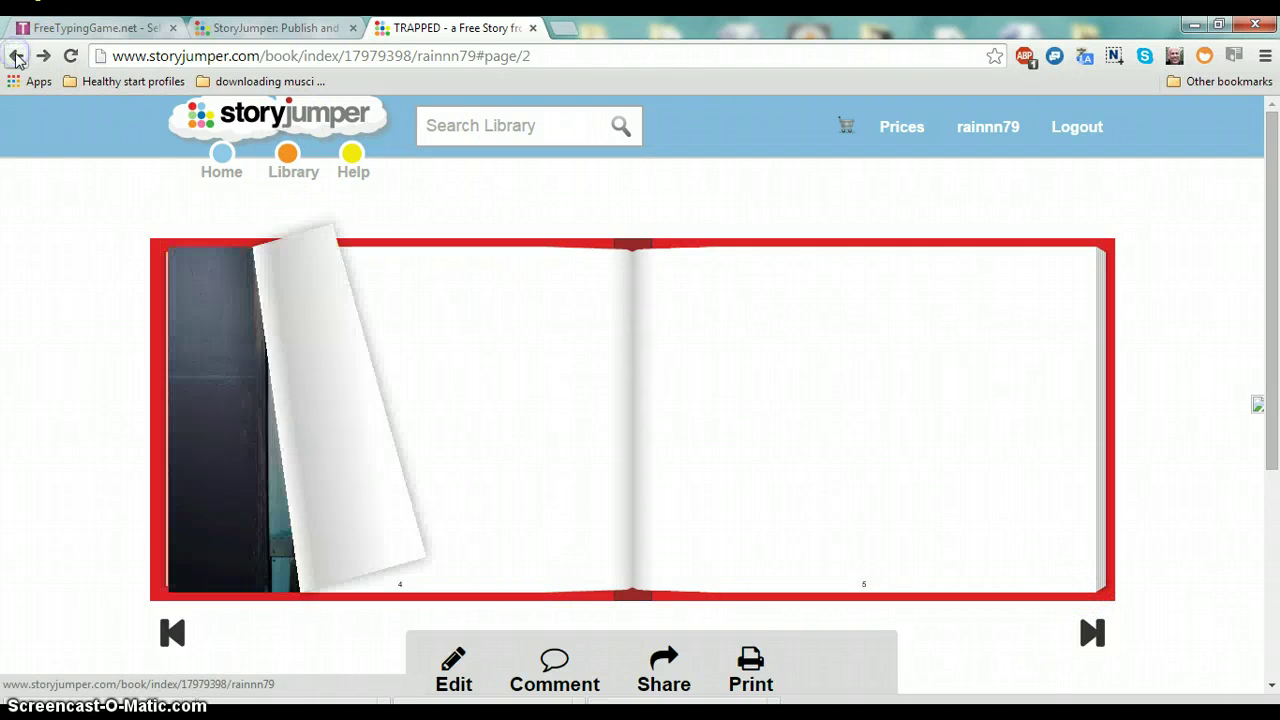
click(15, 59)
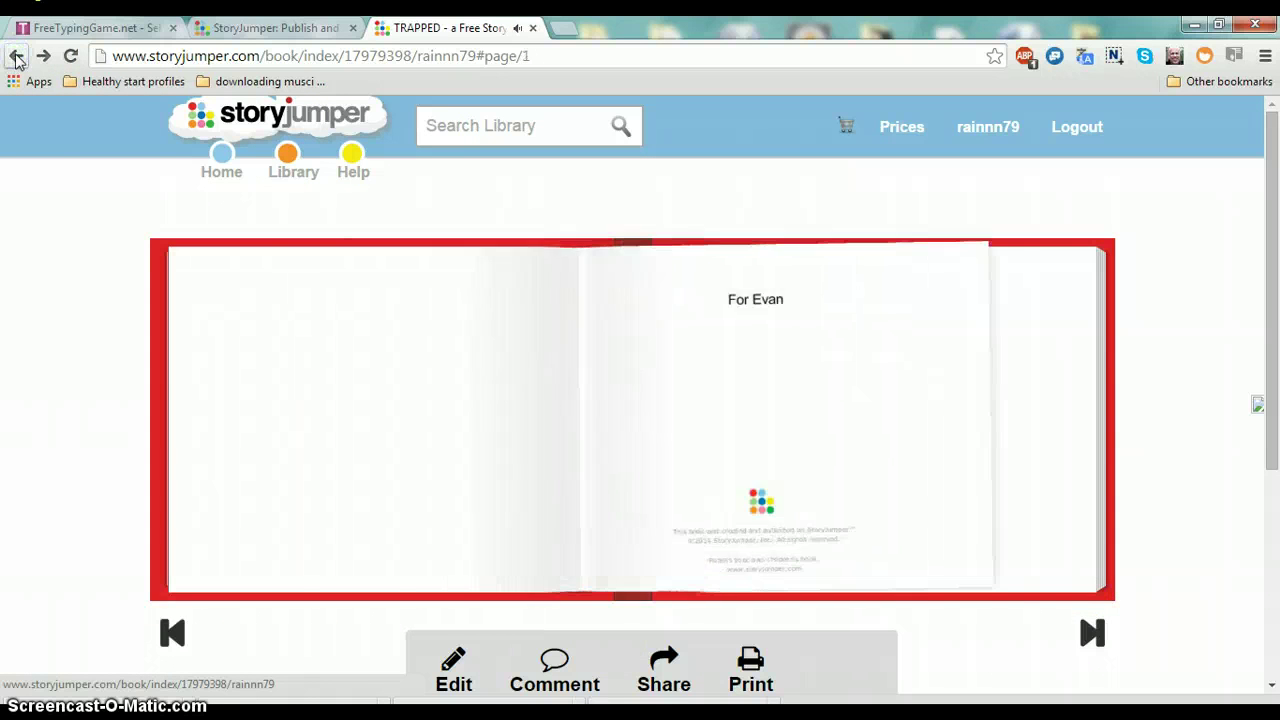
click(15, 58)
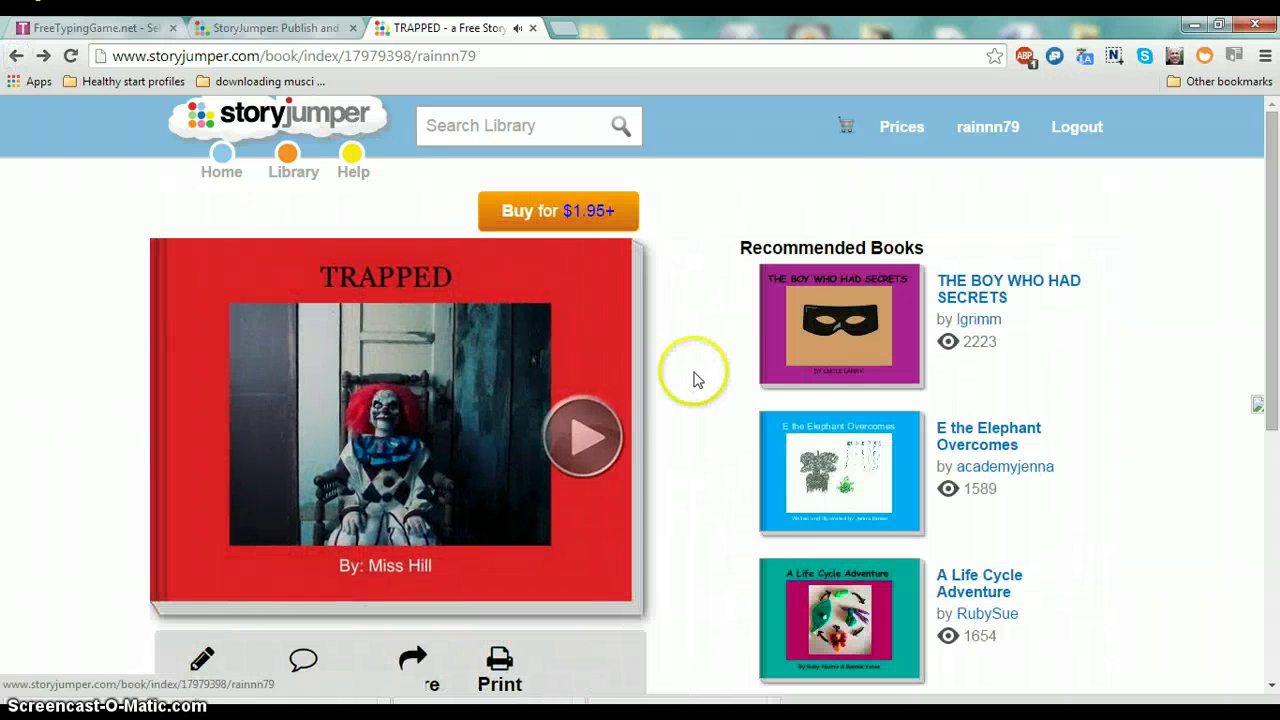
Open the recommended book THE BOY WHO HAD SECRETS and page past its dedication to pages 4 and 5.
click(835, 370)
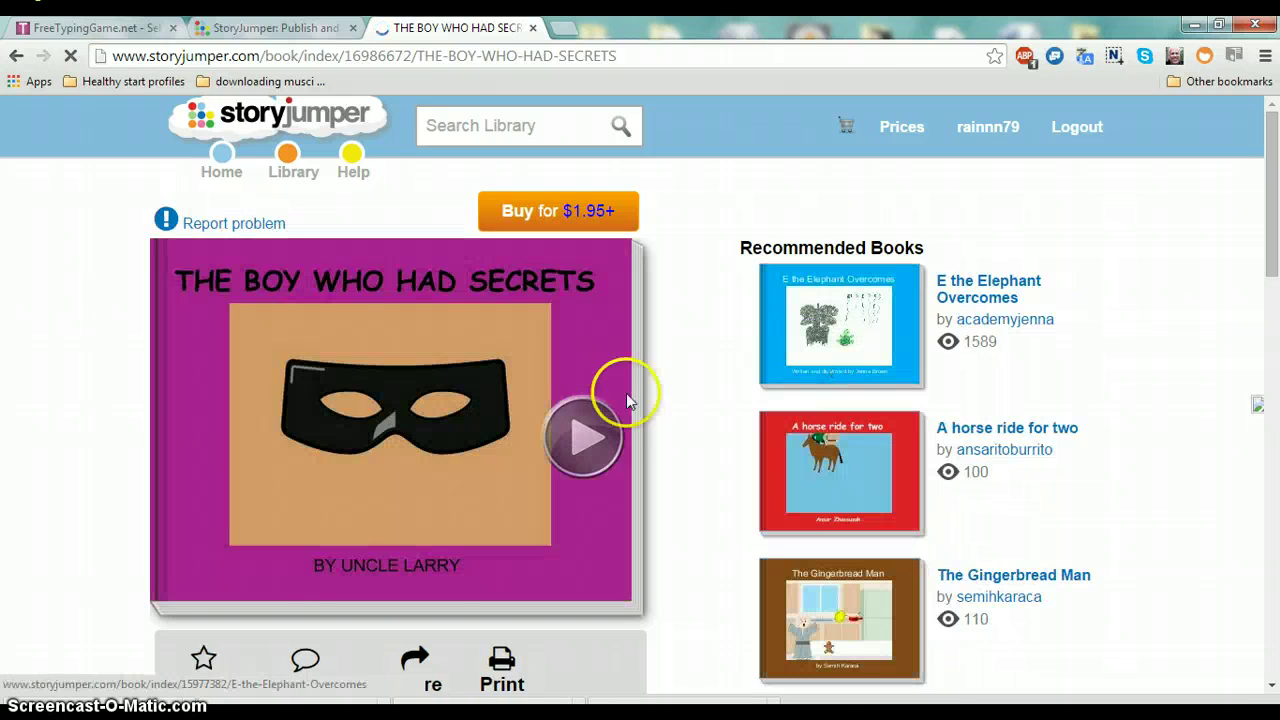
click(588, 440)
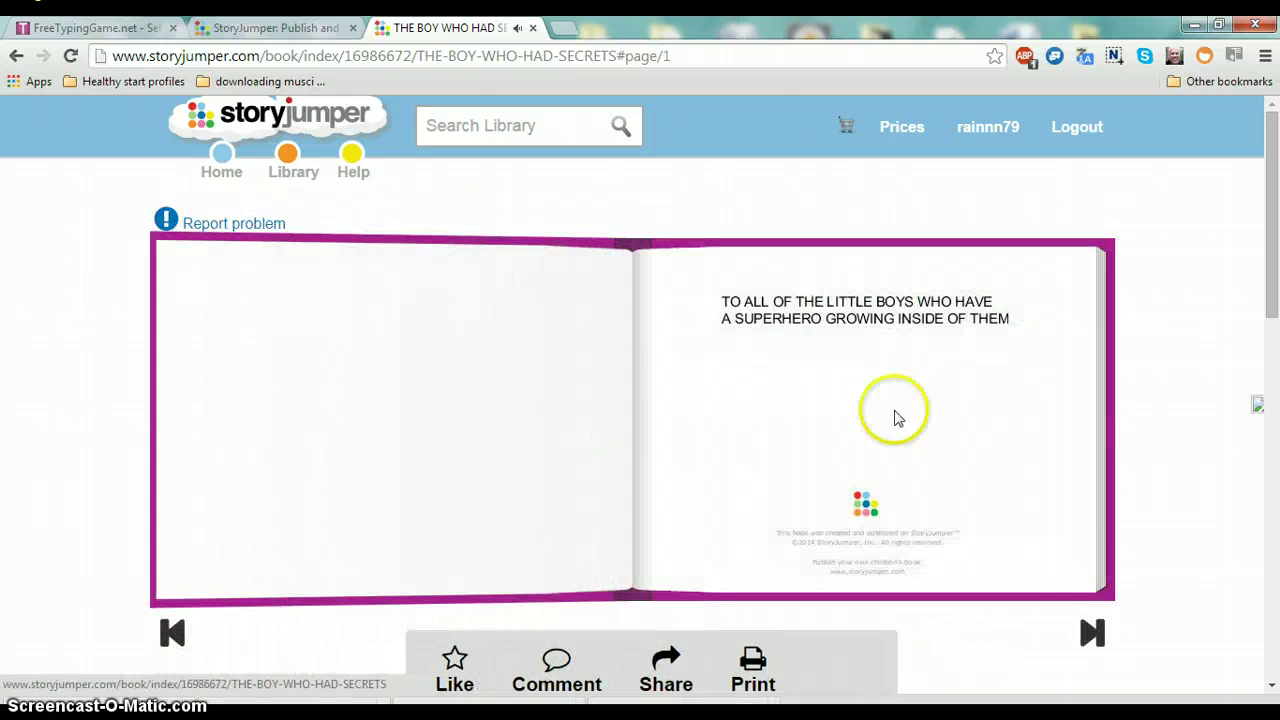
click(1083, 580)
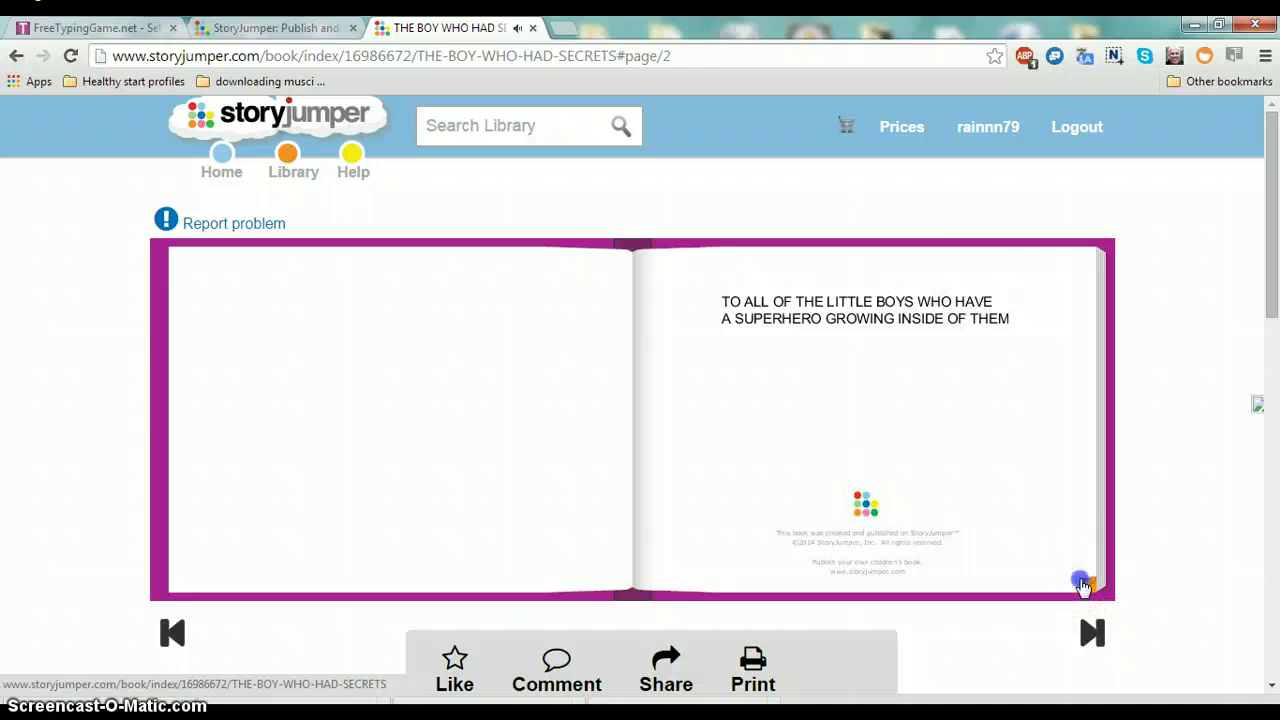
click(1083, 580)
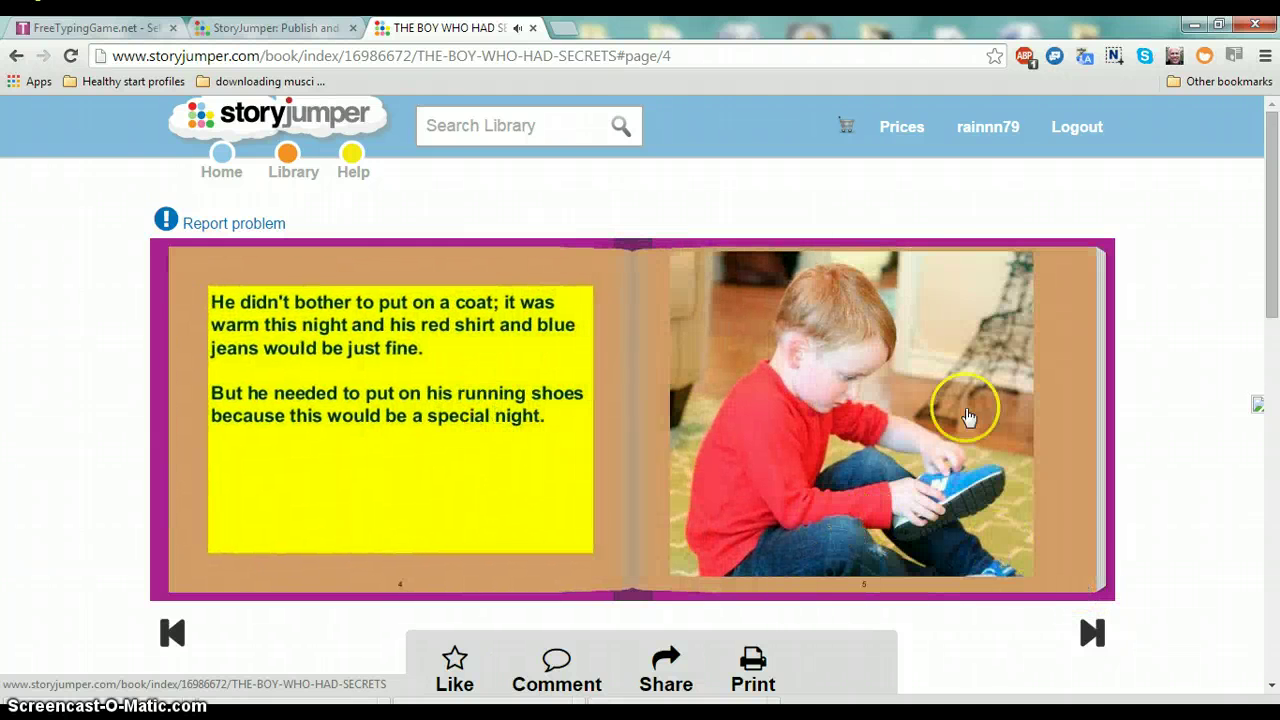
Page forward through THE BOY WHO HAD SECRETS from page 4, past pages 12 and 13, to page 32.
click(1074, 583)
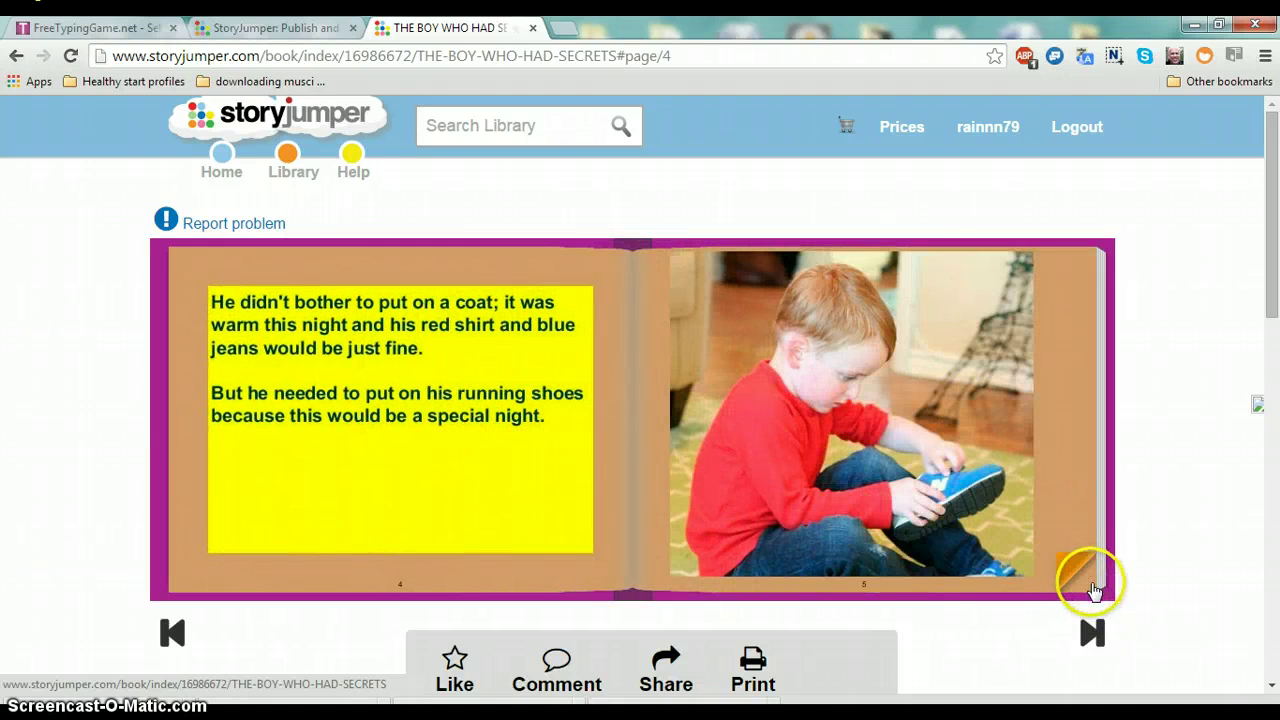
click(1076, 581)
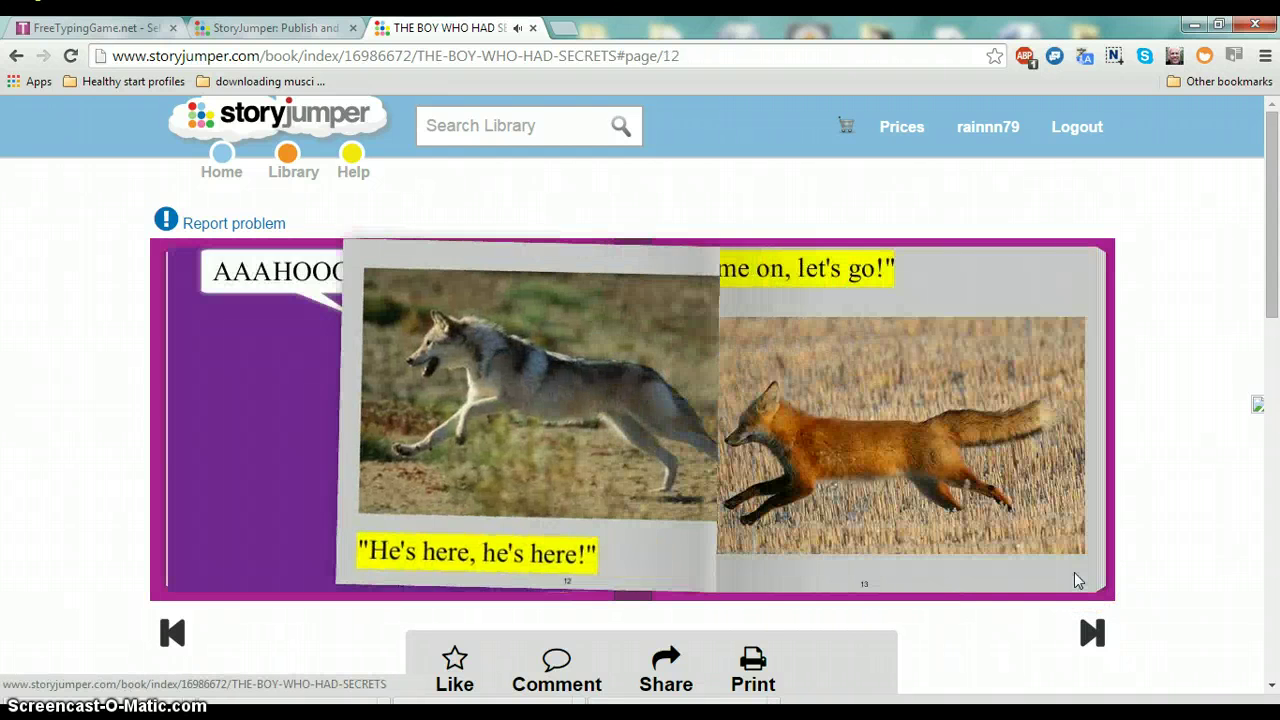
click(1074, 578)
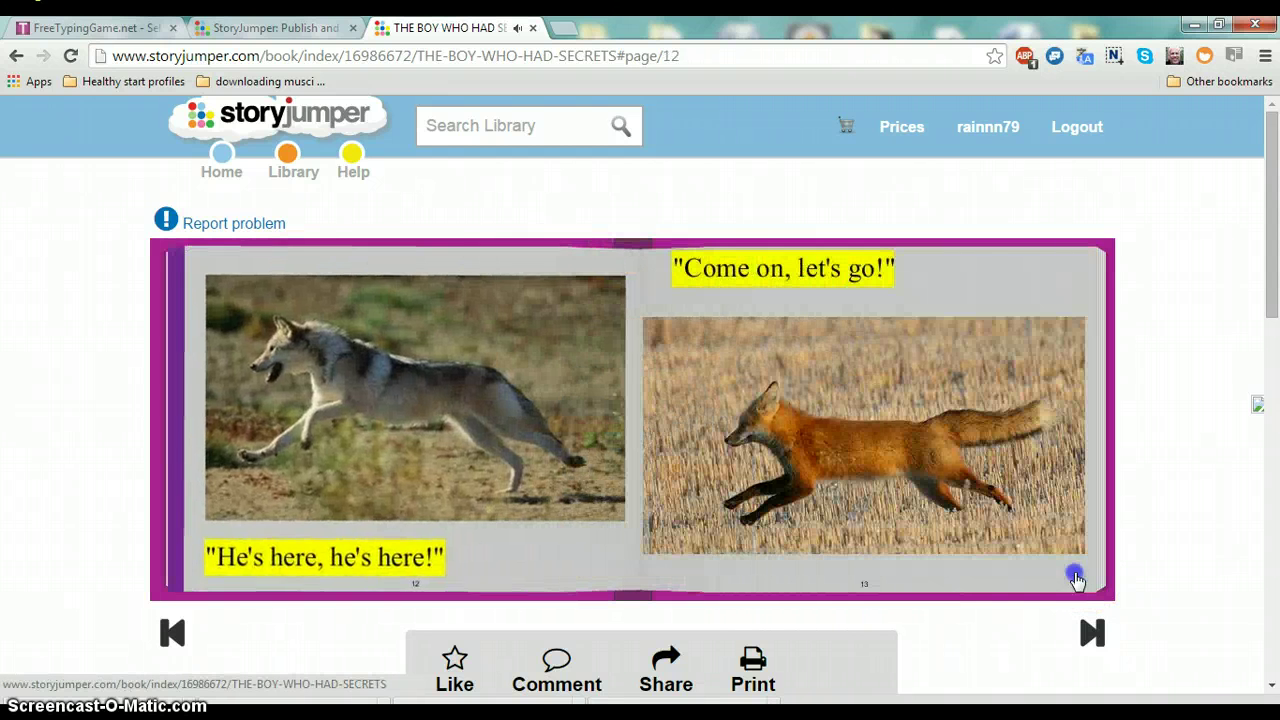
click(1074, 578)
click(1074, 578)
click(1074, 578)
click(1074, 578)
click(1074, 578)
click(1074, 578)
click(1073, 576)
click(1073, 576)
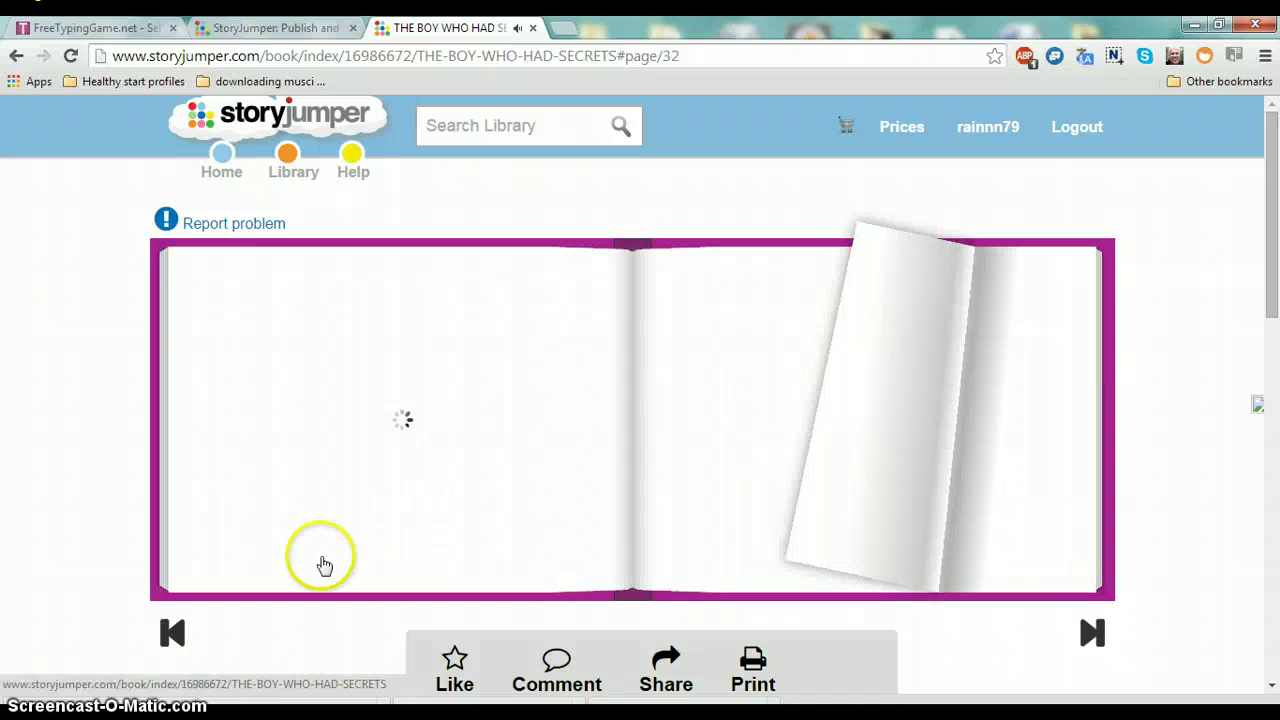